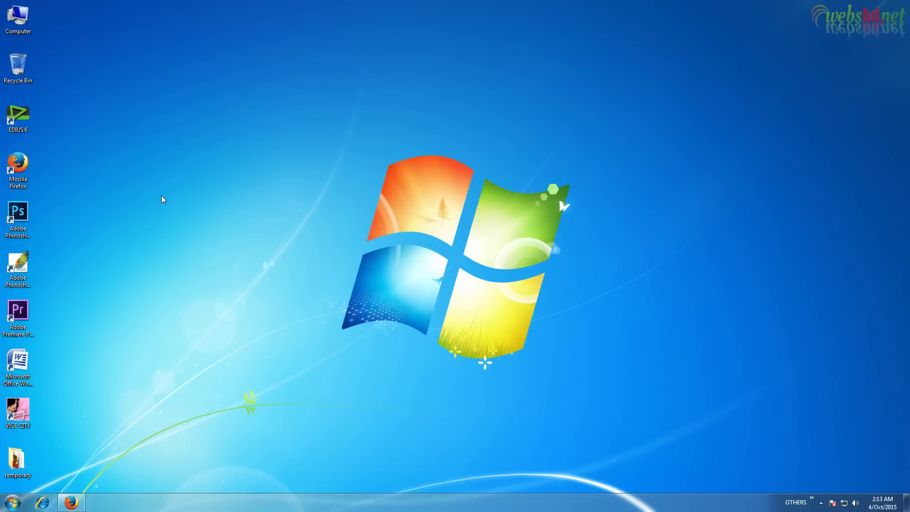
# - Restore the minimized Firefox window with the WampServer site from the taskbar
pyautogui.moveTo(71, 503)
pyautogui.click(74, 505)
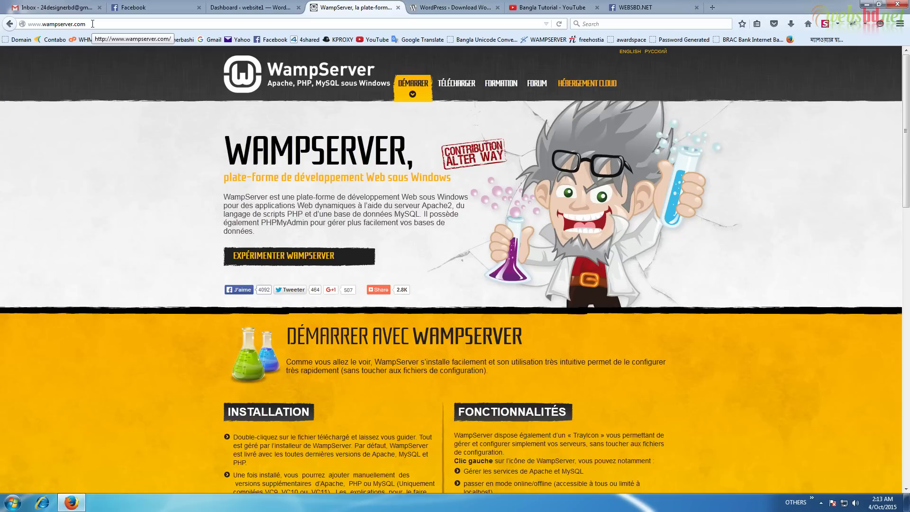
# - Scroll wampserver.com down to the Téléchargements download options, then minimize Firefox
pyautogui.moveTo(92, 24); pyautogui.dragTo(43, 23)
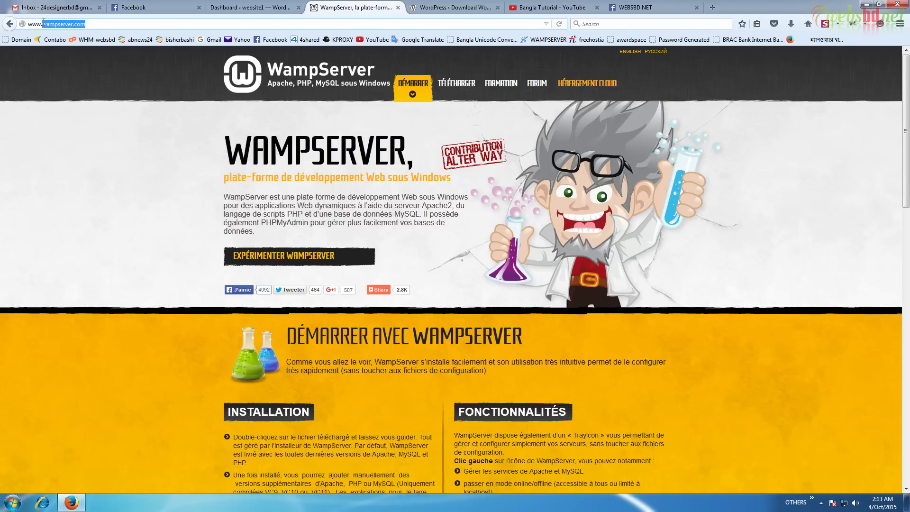
pyautogui.click(98, 25)
pyautogui.scroll(-4, 353, 260)
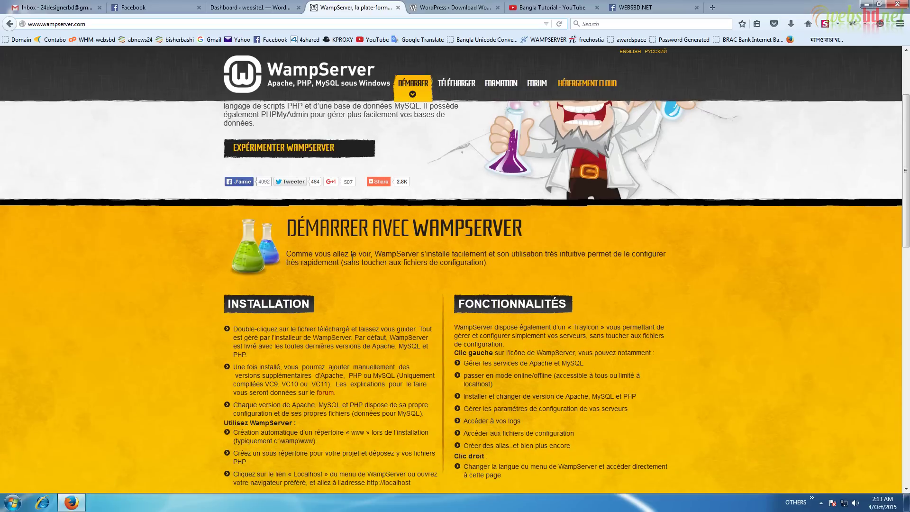
pyautogui.scroll(-12, 352, 256)
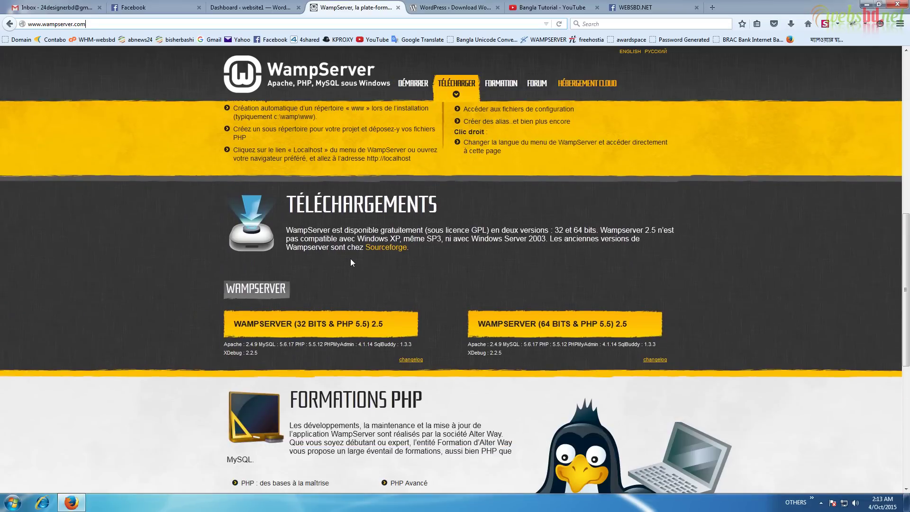
pyautogui.scroll(-2, 351, 259)
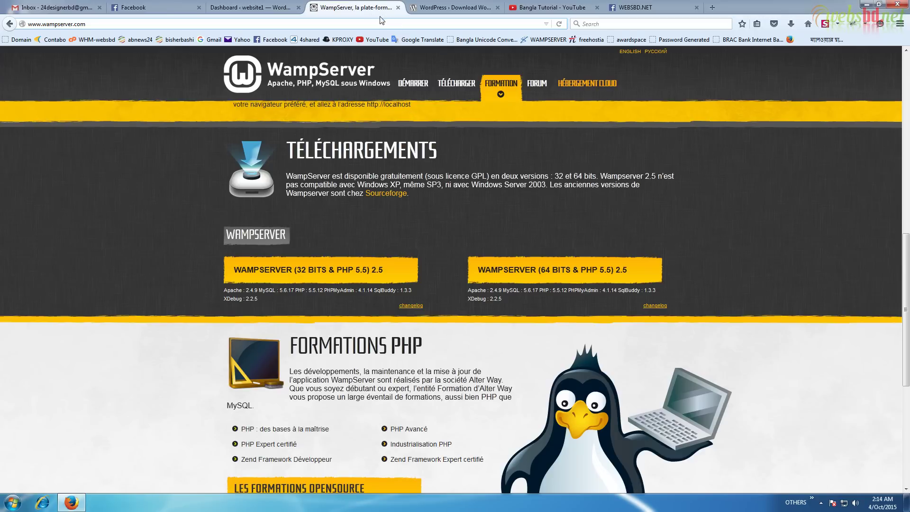
pyautogui.click(867, 4)
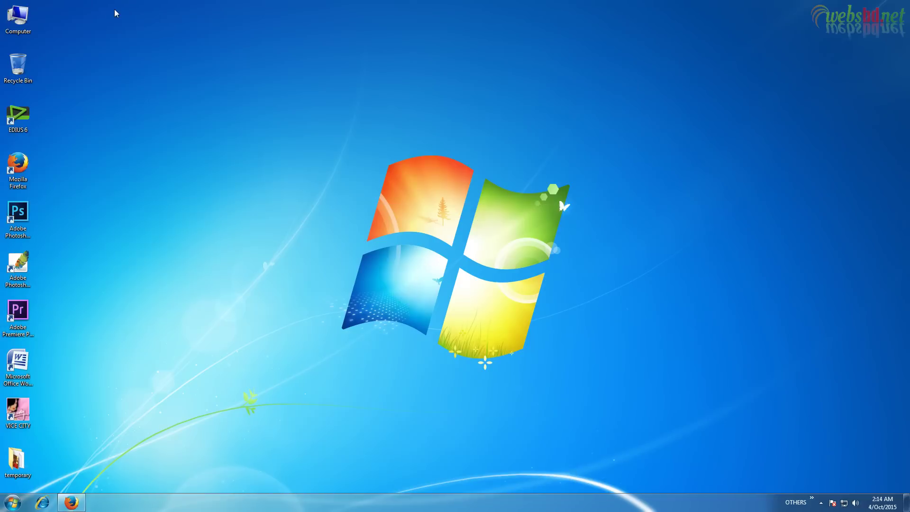
# - Open Computer Management from Computer, show the Services list and select wampapache
pyautogui.rightClick(22, 20)
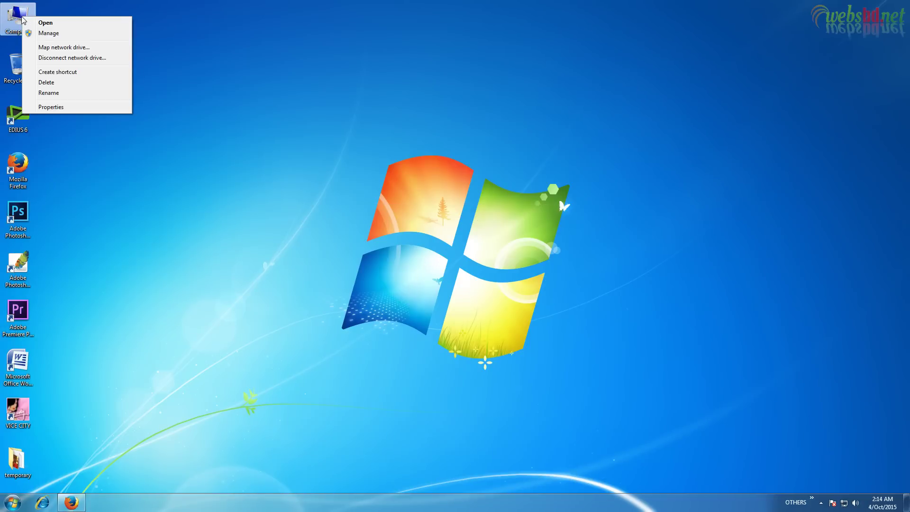
pyautogui.click(47, 31)
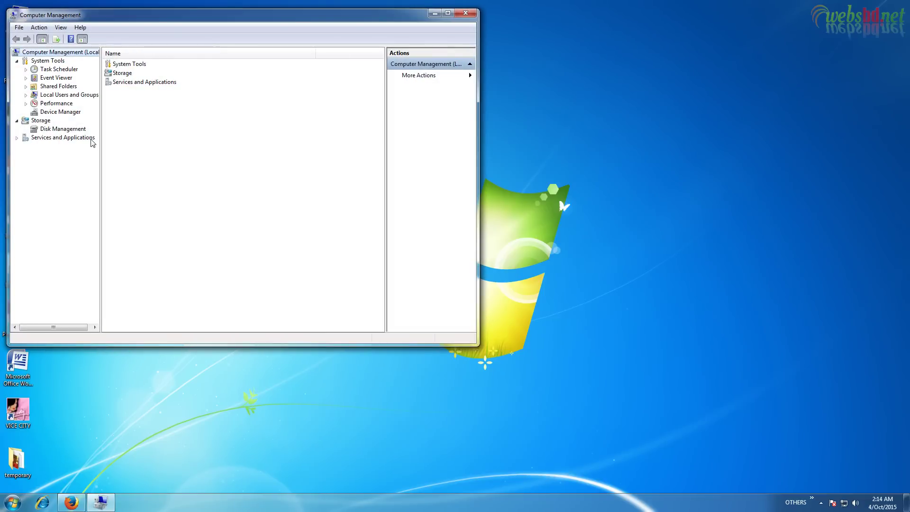
pyautogui.click(17, 138)
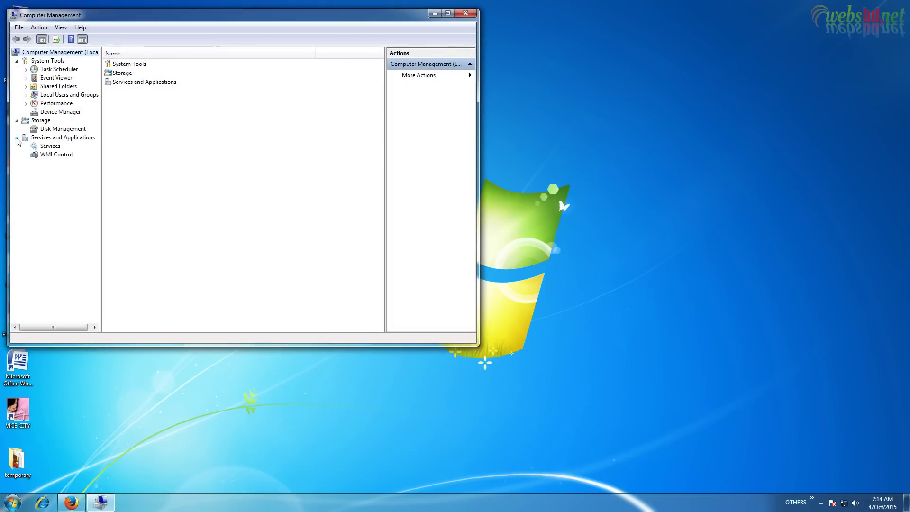
pyautogui.click(52, 146)
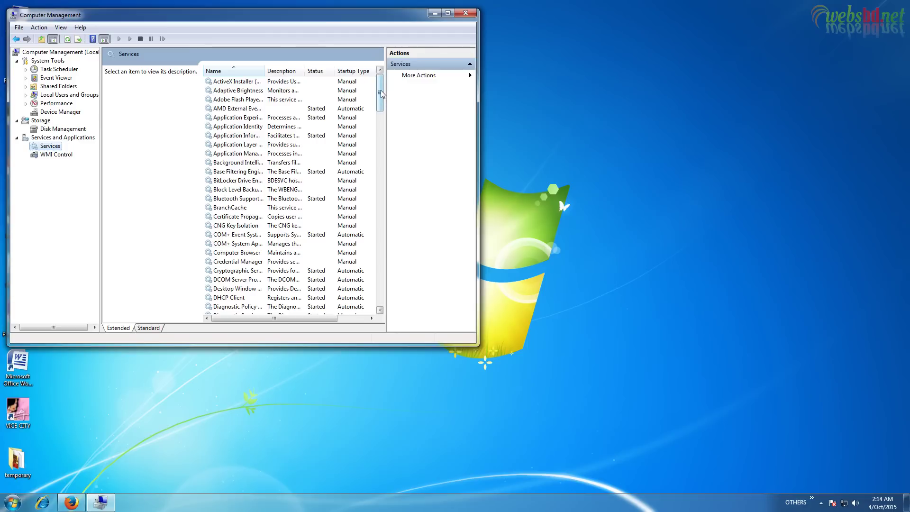
pyautogui.moveTo(382, 97); pyautogui.dragTo(380, 259)
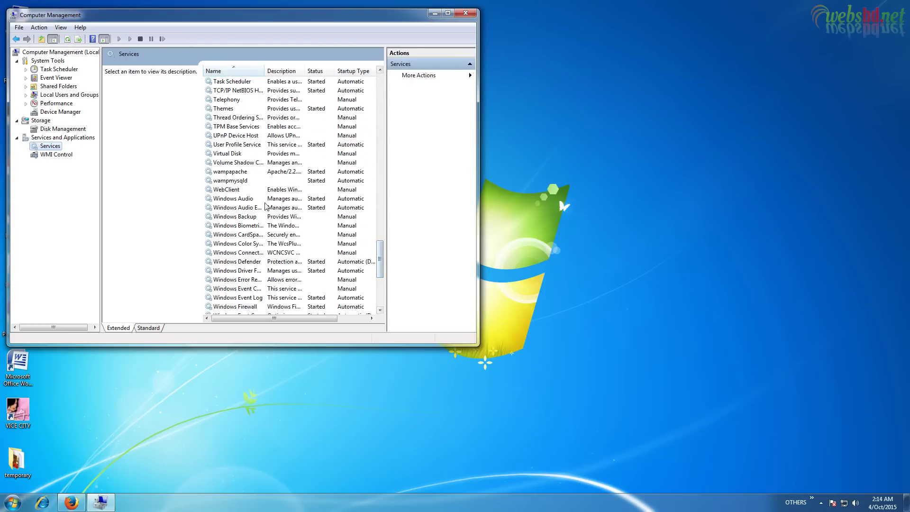
pyautogui.click(225, 173)
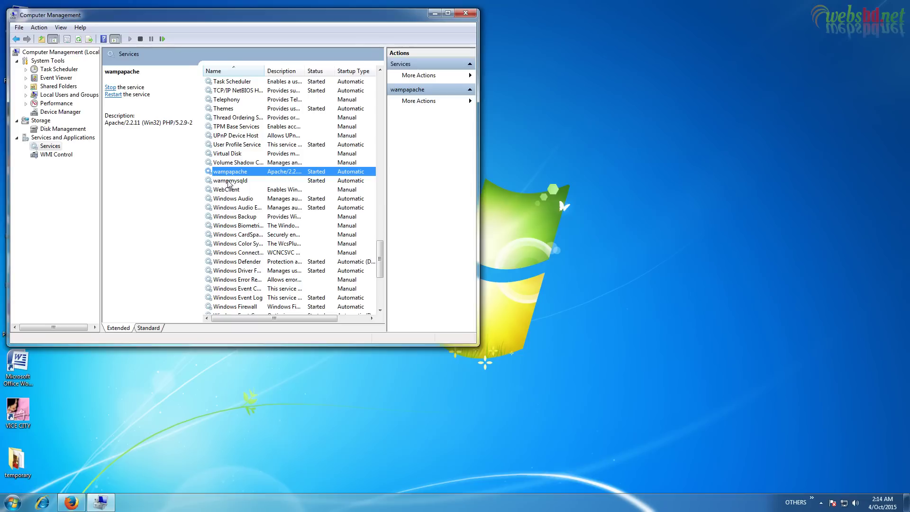
# - Check in wampapache's Properties that its startup type stays Automatic
pyautogui.click(231, 183)
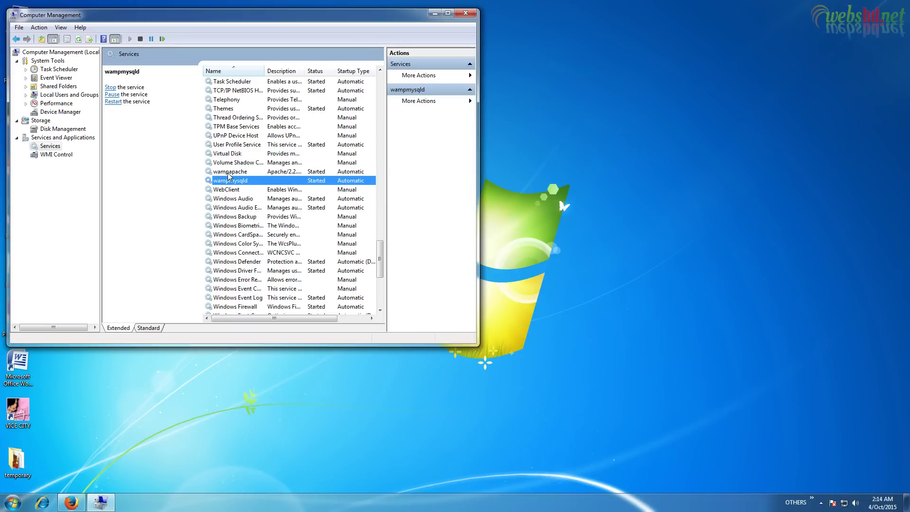
pyautogui.rightClick(228, 174)
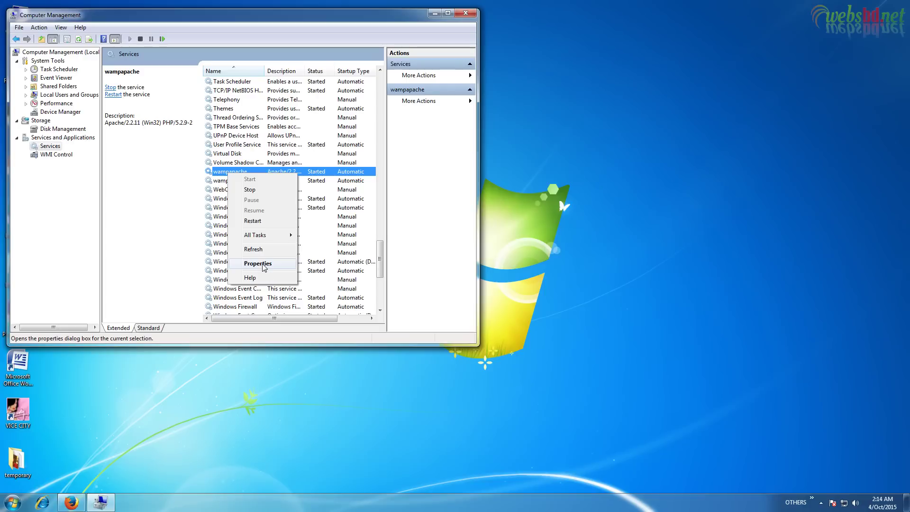
pyautogui.click(264, 267)
pyautogui.click(223, 172)
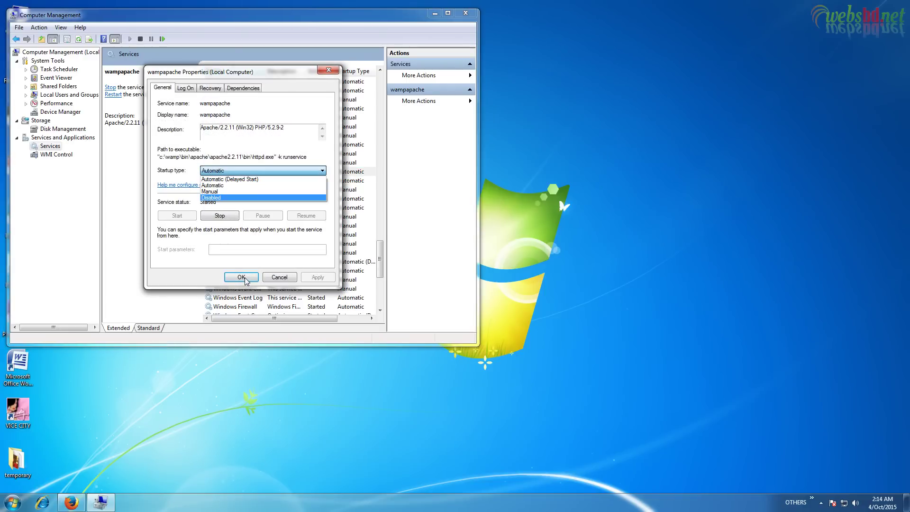
pyautogui.click(336, 71)
pyautogui.click(336, 71)
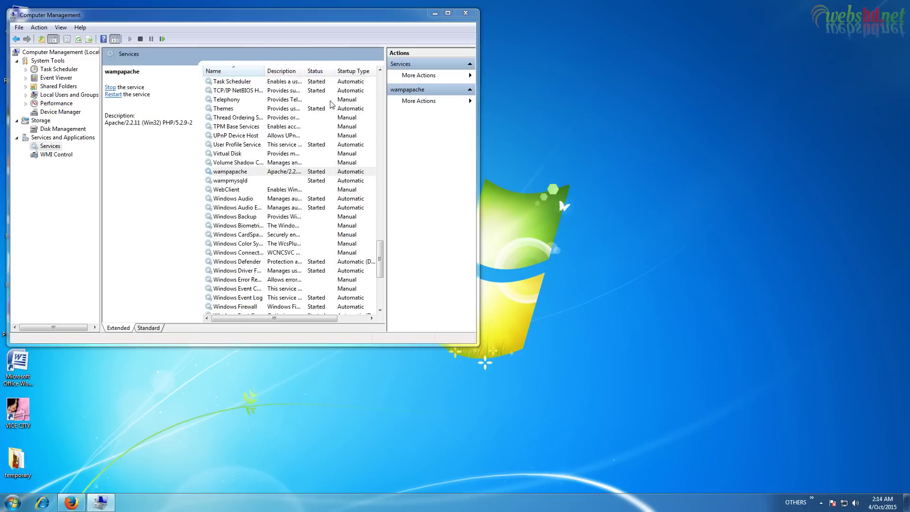
# - Confirm wampmysqld's startup type is also Automatic, then close Computer Management
pyautogui.rightClick(236, 181)
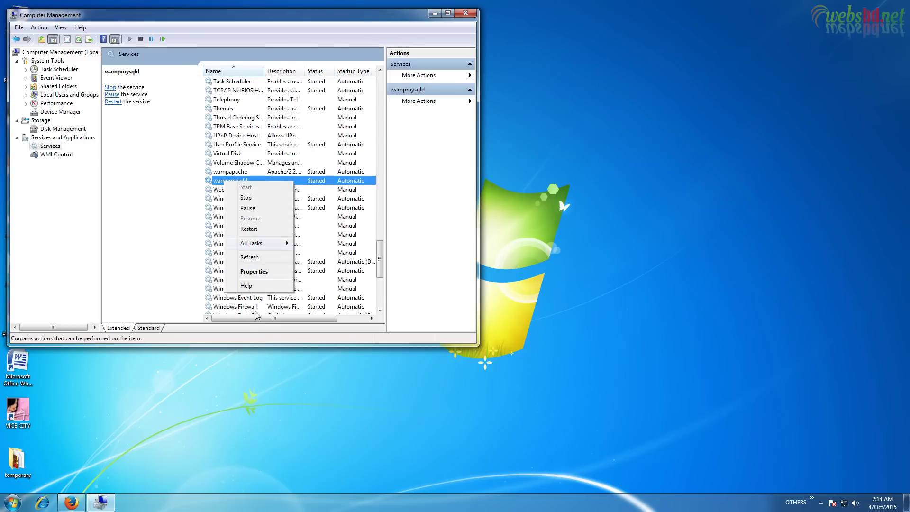
pyautogui.click(254, 272)
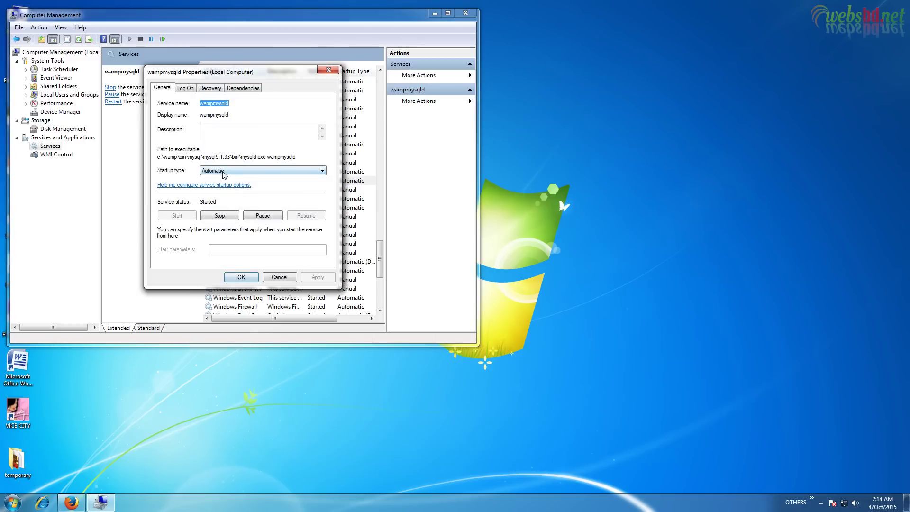
pyautogui.click(225, 171)
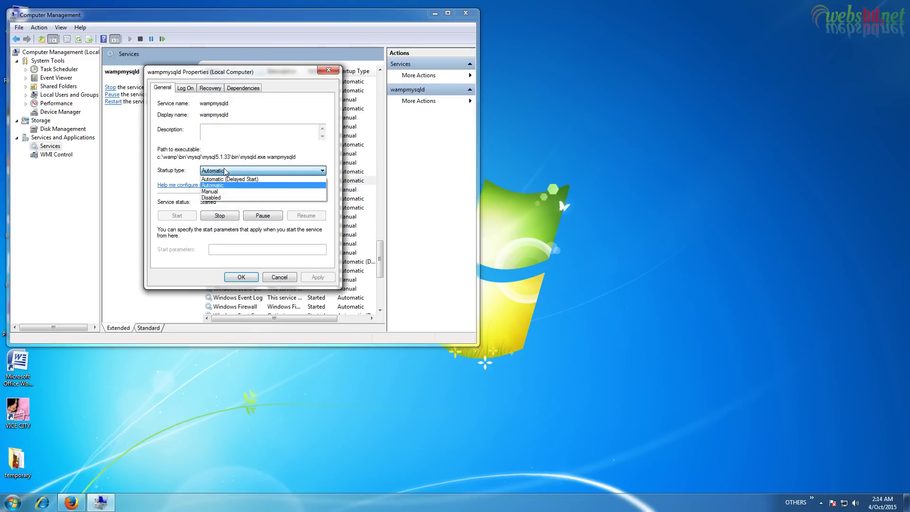
pyautogui.click(330, 72)
pyautogui.click(330, 71)
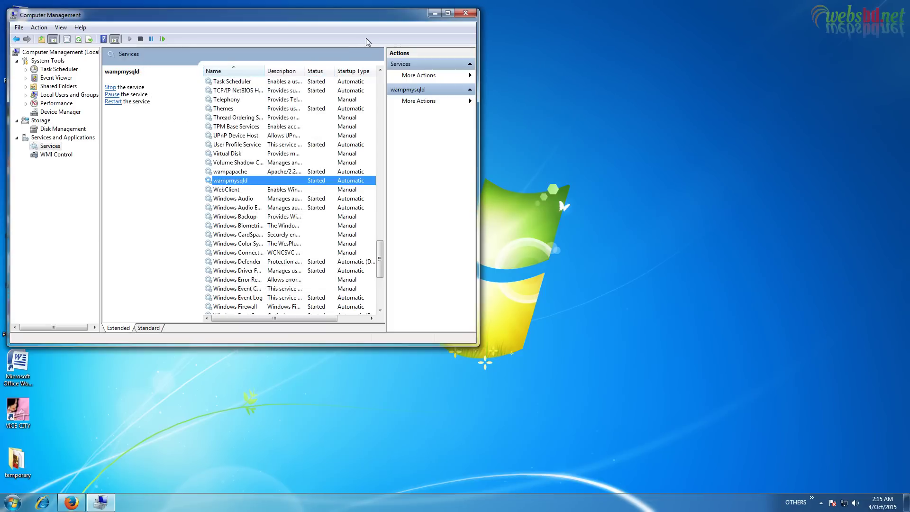
pyautogui.moveTo(324, 14); pyautogui.dragTo(349, 13)
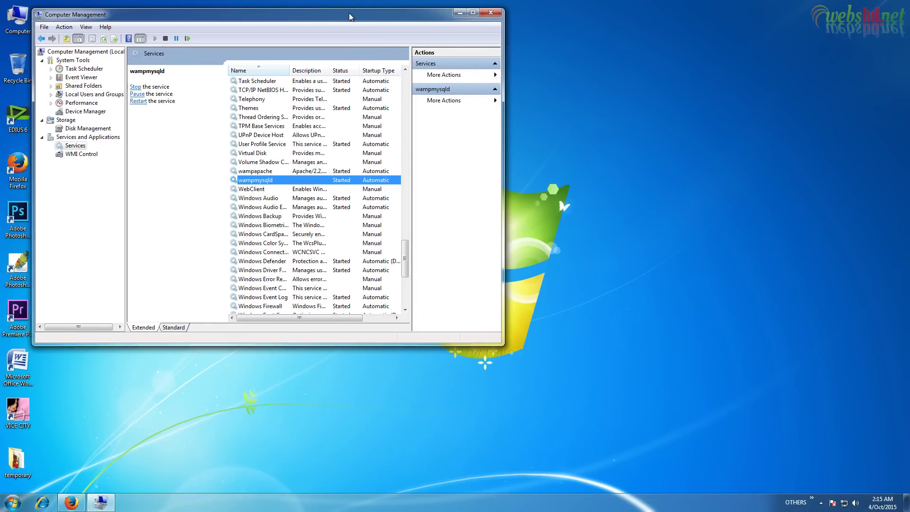
pyautogui.click(491, 14)
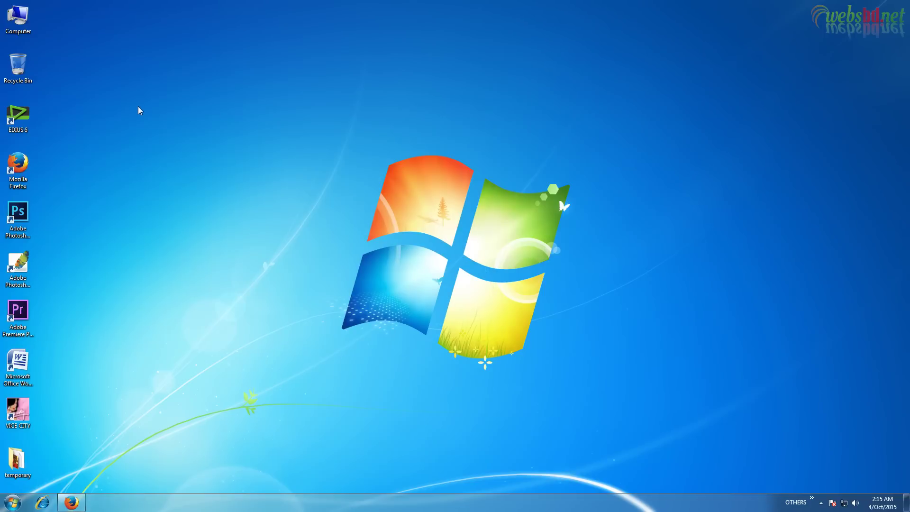
# - Refresh the desktop and restore the Firefox window
pyautogui.rightClick(138, 107)
pyautogui.click(156, 147)
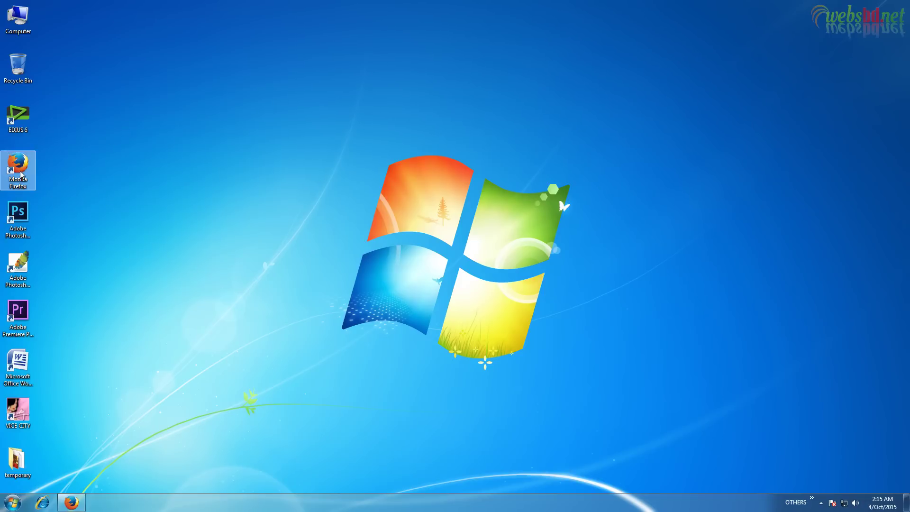
pyautogui.click(78, 509)
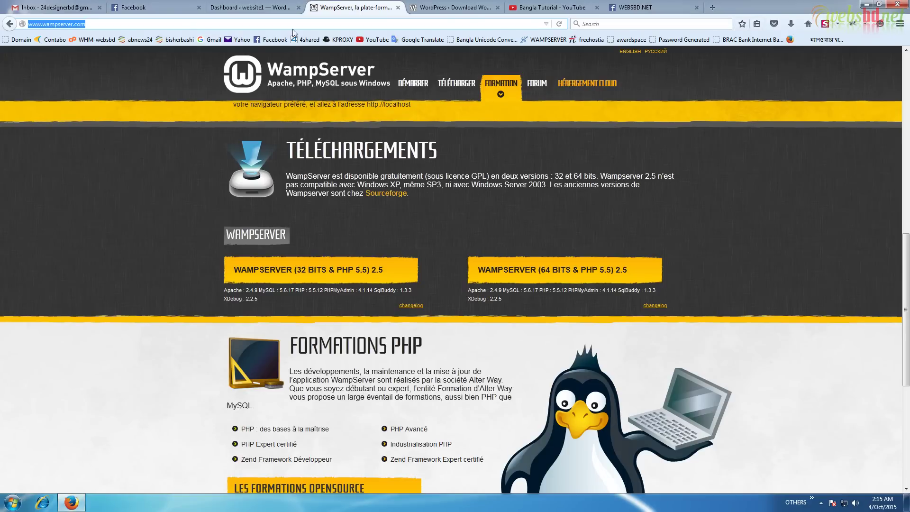
# - Load localhost in a new tab showing Apache 2.2.11, PHP 5.2.9-2, MySQL 5.1.33, then minimize Firefox
pyautogui.click(713, 8)
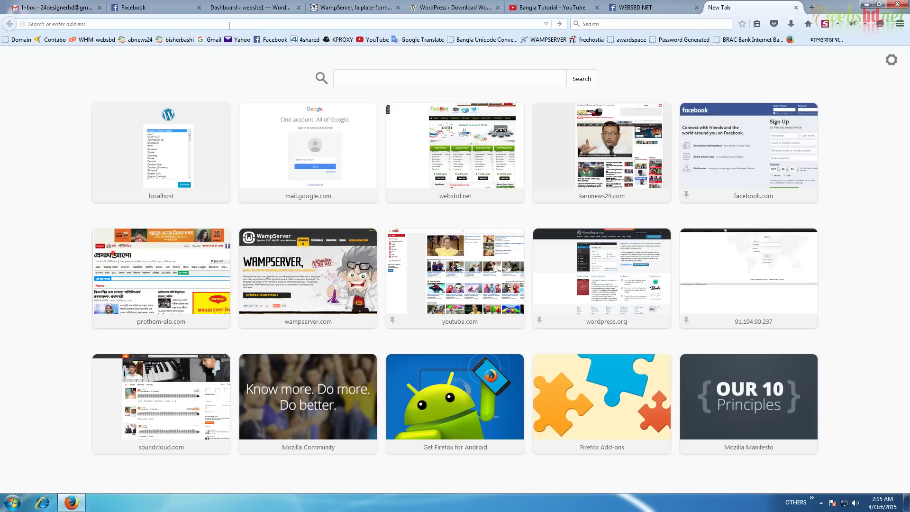
pyautogui.write('localhost/')
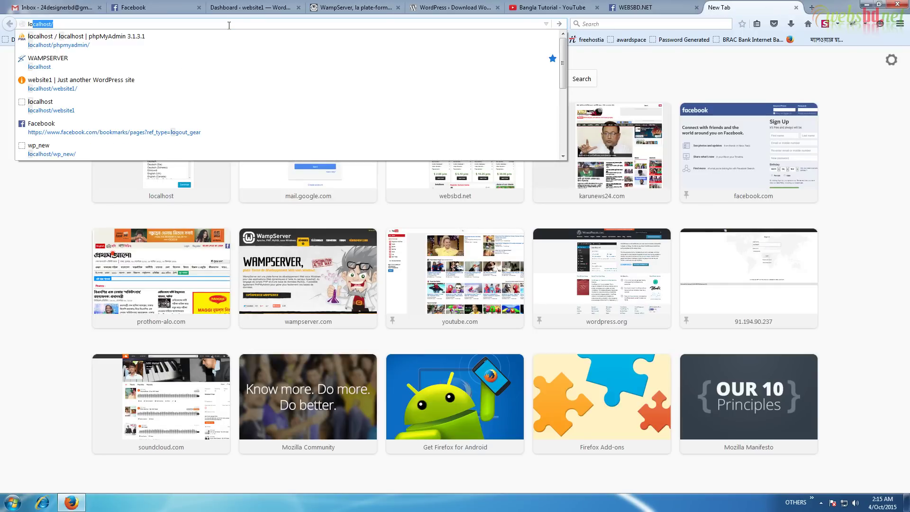
pyautogui.press('Return')
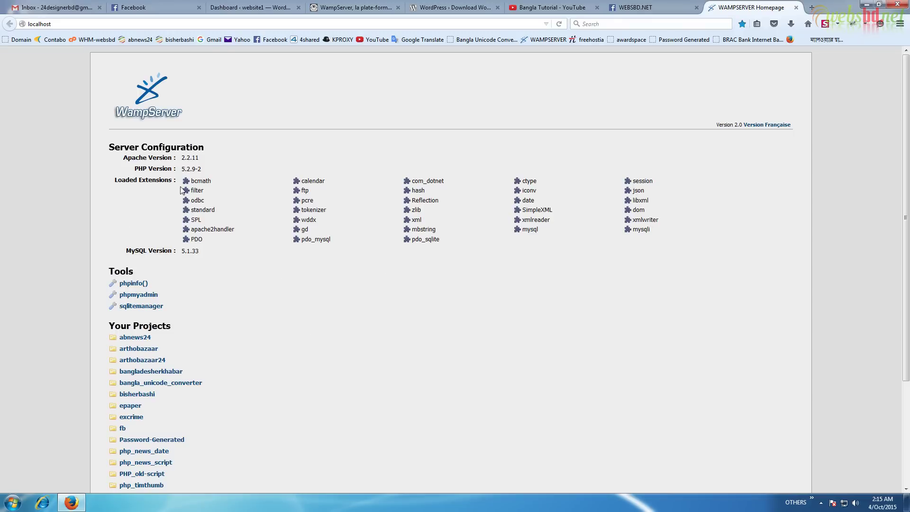
pyautogui.scroll(-1, 264, 317)
pyautogui.scroll(-3, 264, 319)
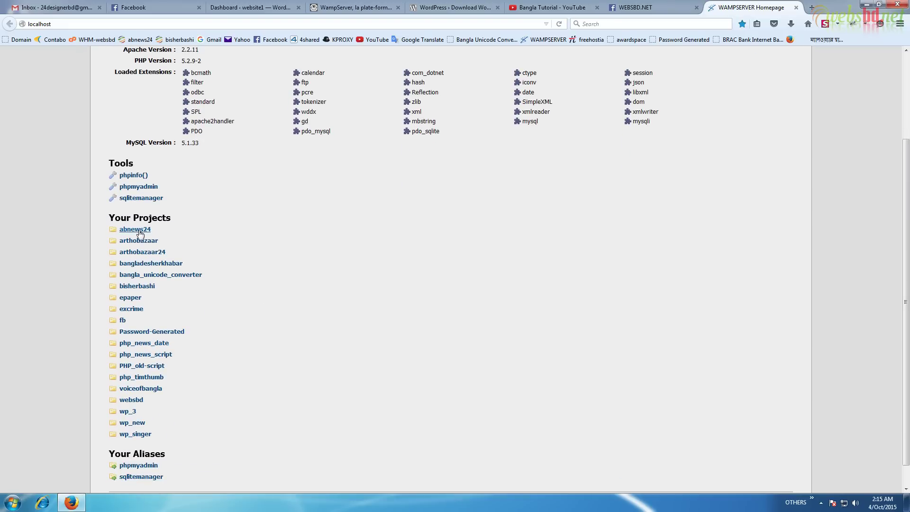
pyautogui.scroll(4, 312, 238)
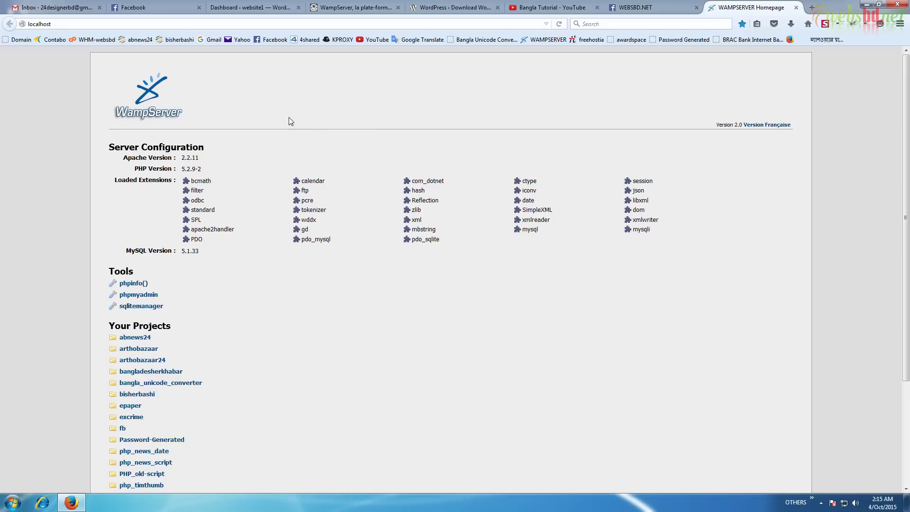
pyautogui.click(358, 11)
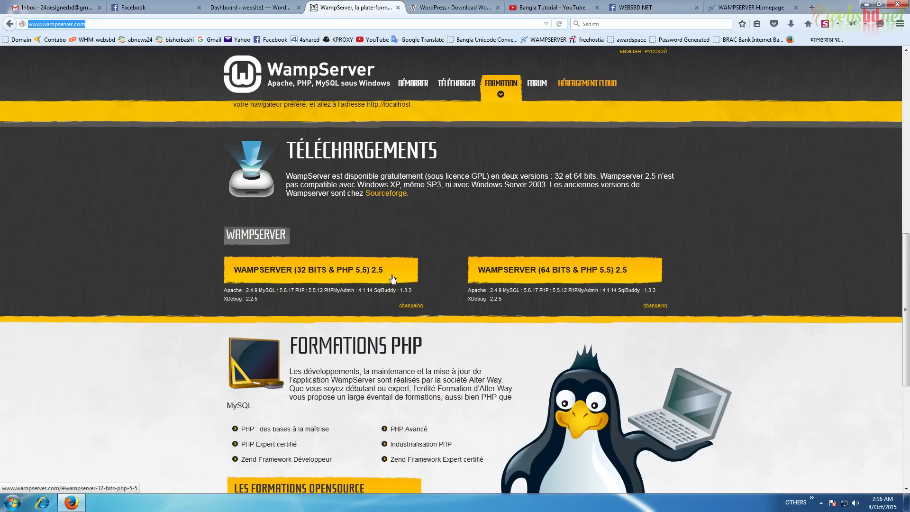
pyautogui.click(744, 10)
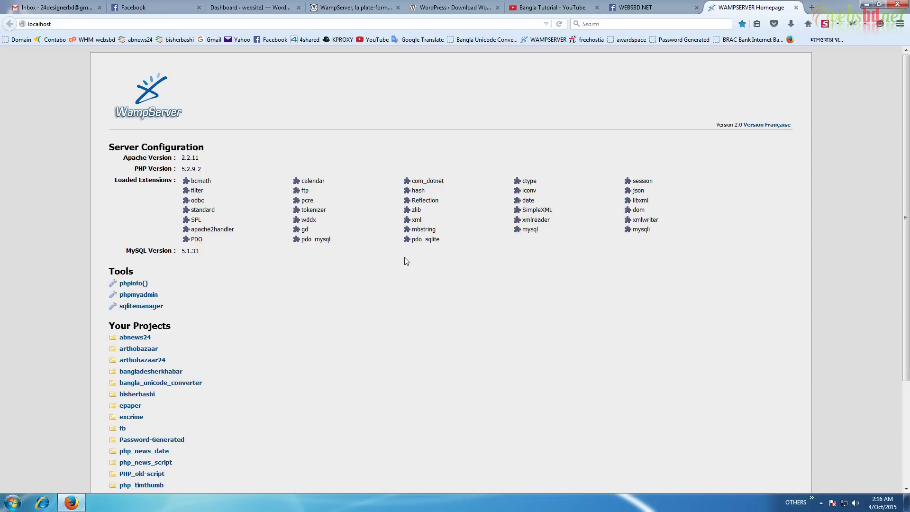
pyautogui.click(867, 6)
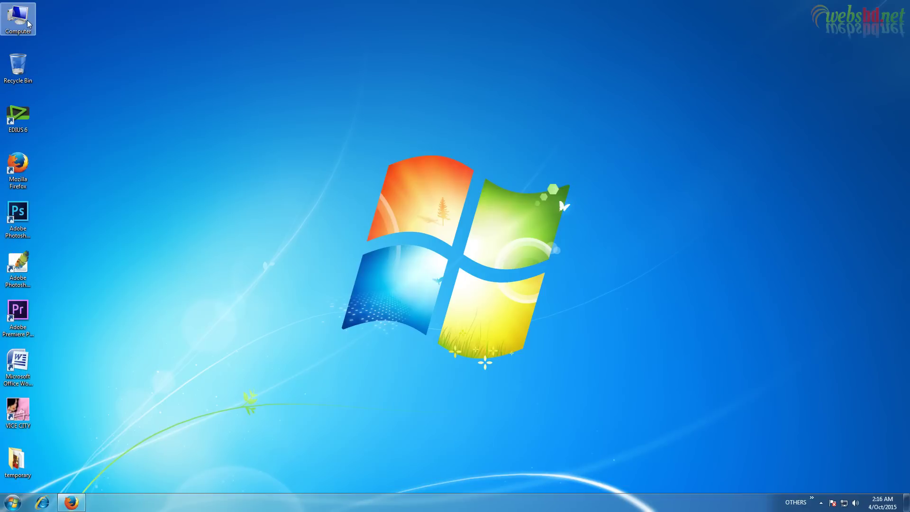
# - Browse from Computer through System (C:) and wamp into the www folder
pyautogui.doubleClick(19, 19)
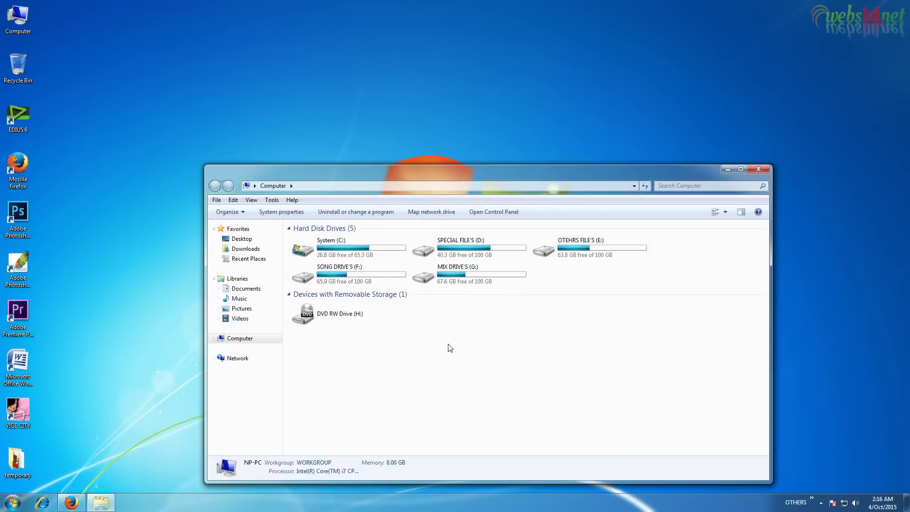
pyautogui.doubleClick(356, 251)
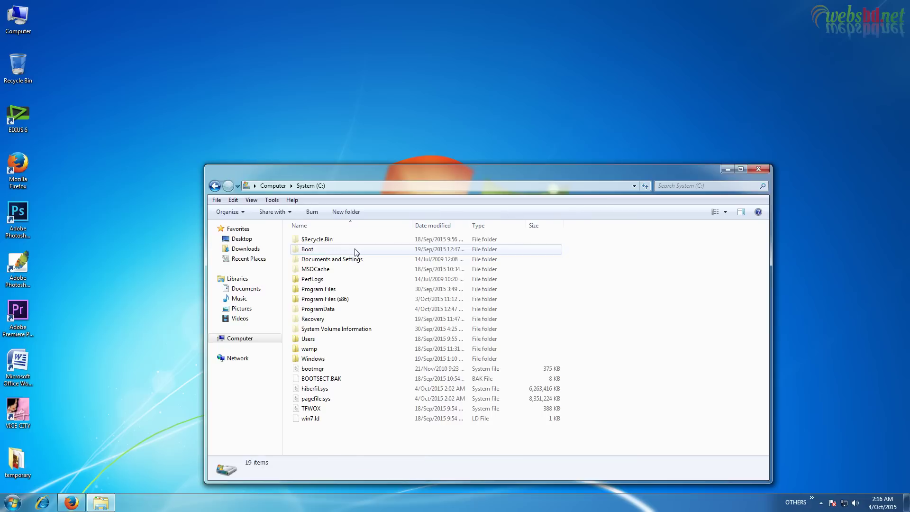
pyautogui.doubleClick(317, 351)
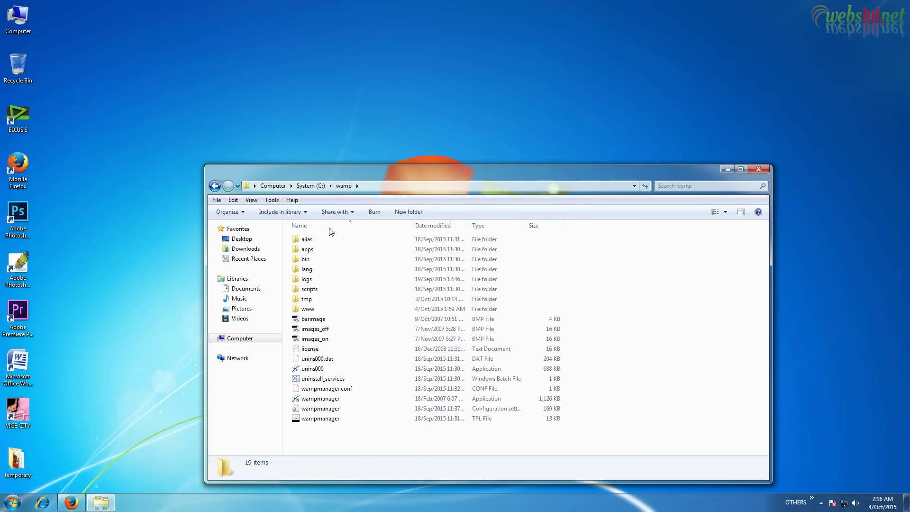
pyautogui.doubleClick(313, 310)
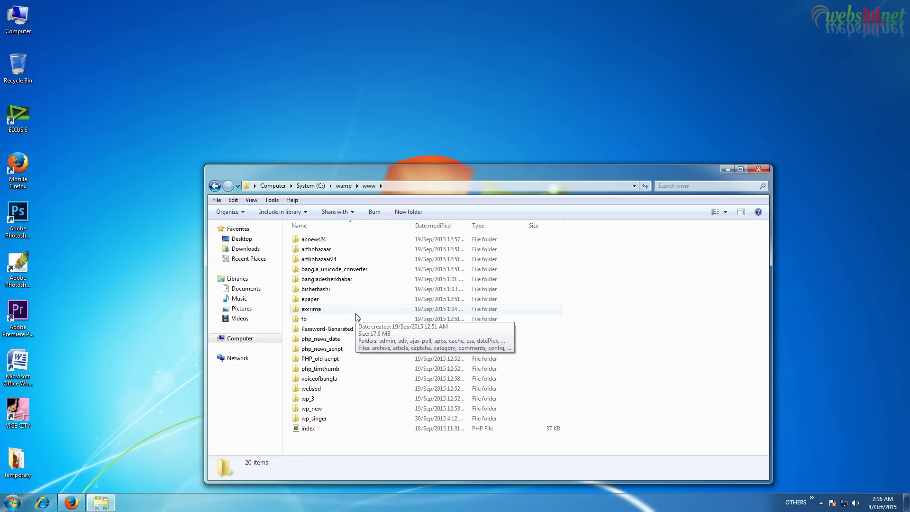
# - Add a new folder named website1 to C:\wamp\www and open it
pyautogui.rightClick(317, 449)
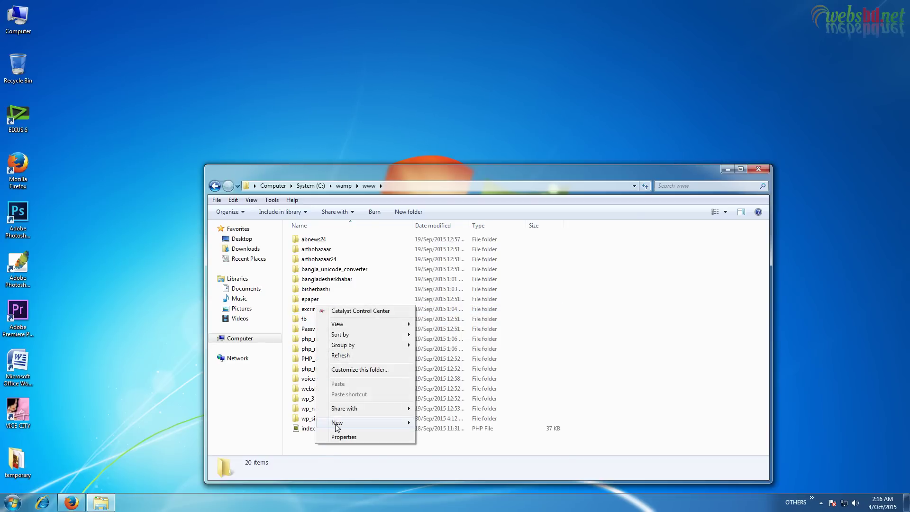
pyautogui.moveTo(337, 425)
pyautogui.click(458, 287)
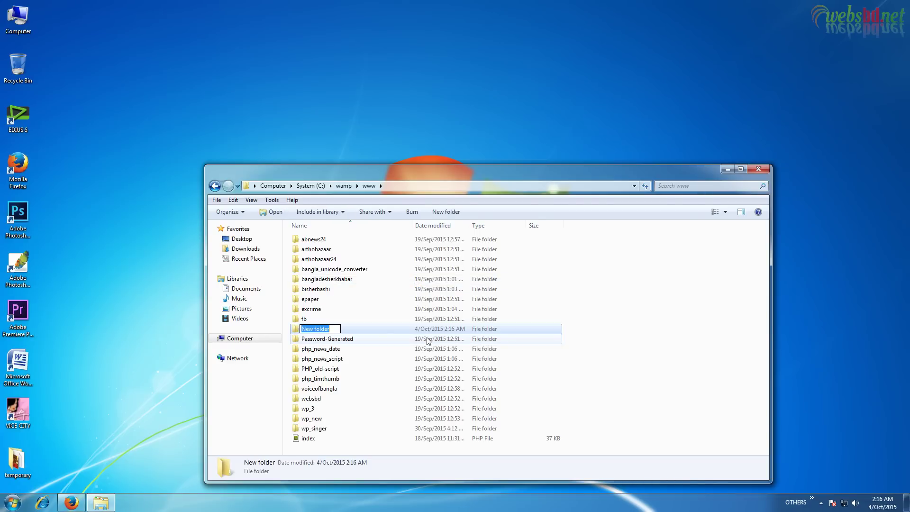
pyautogui.write('website1')
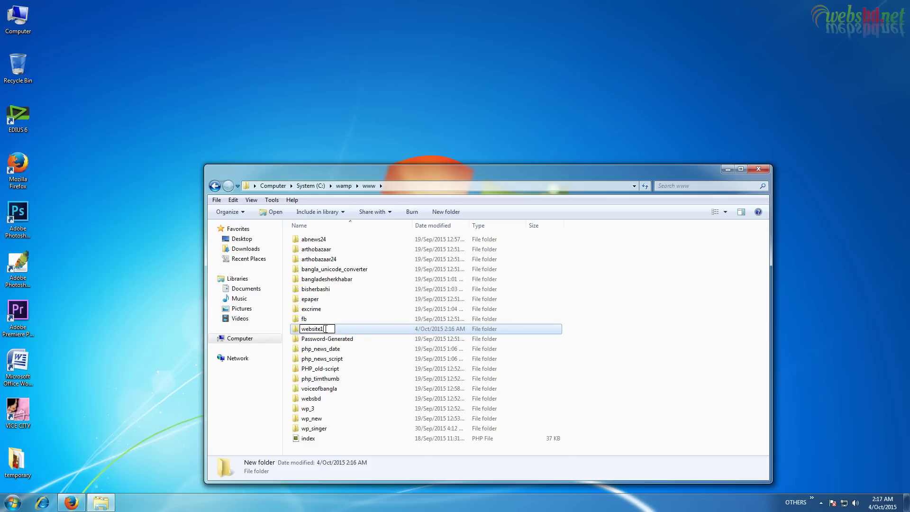
pyautogui.press('Return')
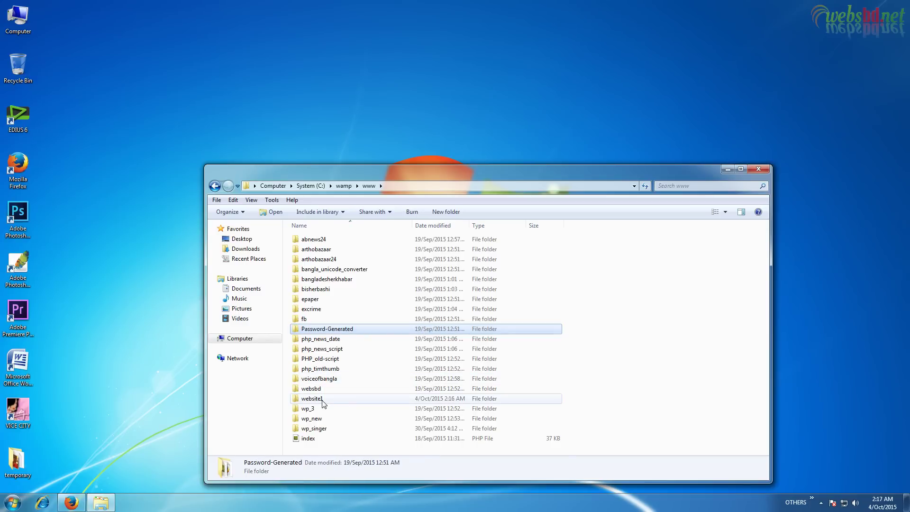
pyautogui.doubleClick(313, 399)
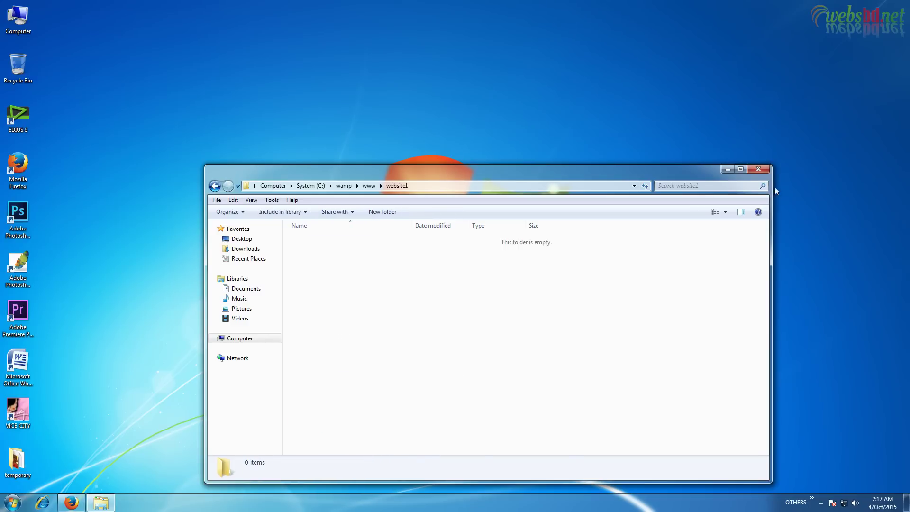
# - In Firefox's WordPress tab, go to wordpress.org and open the Download WordPress 4.3.1 page
pyautogui.click(728, 170)
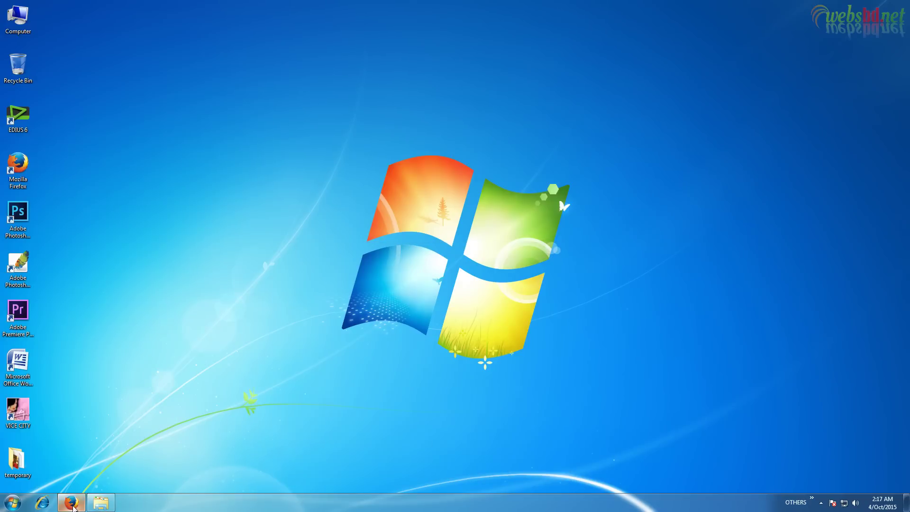
pyautogui.click(71, 502)
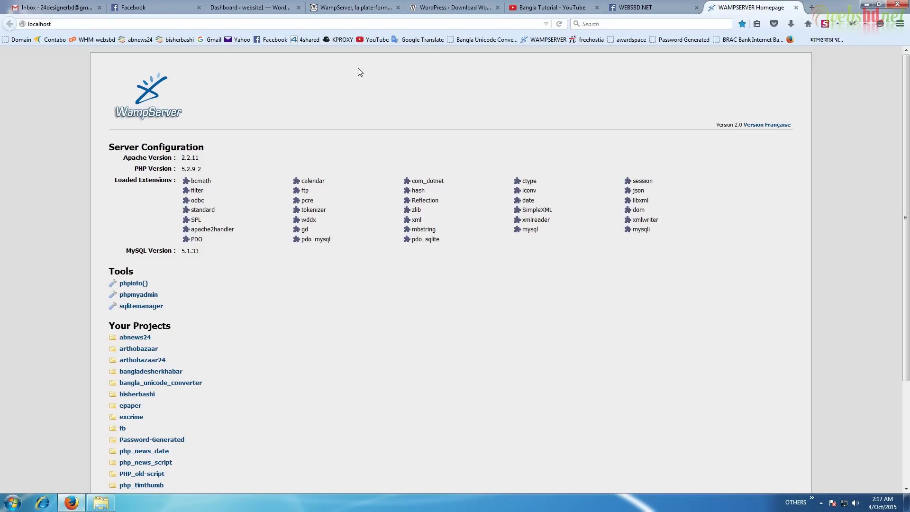
pyautogui.click(454, 8)
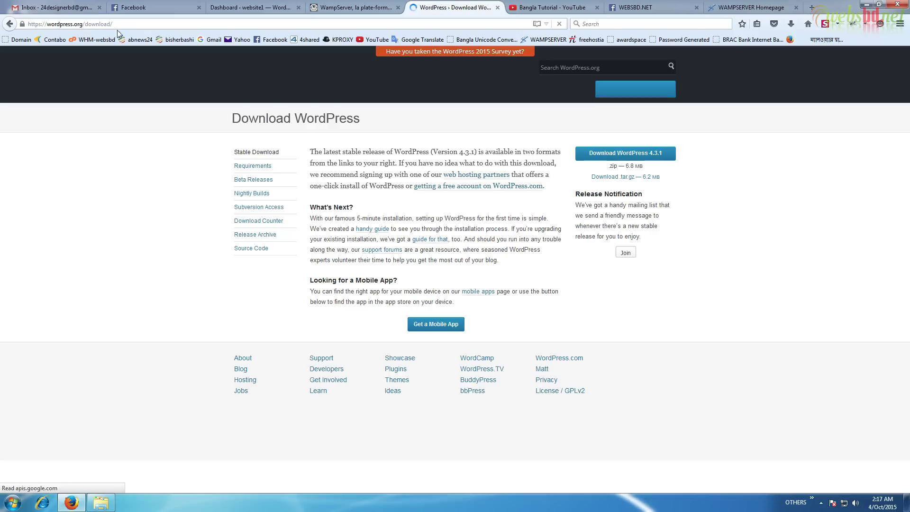
pyautogui.moveTo(119, 25); pyautogui.dragTo(87, 27)
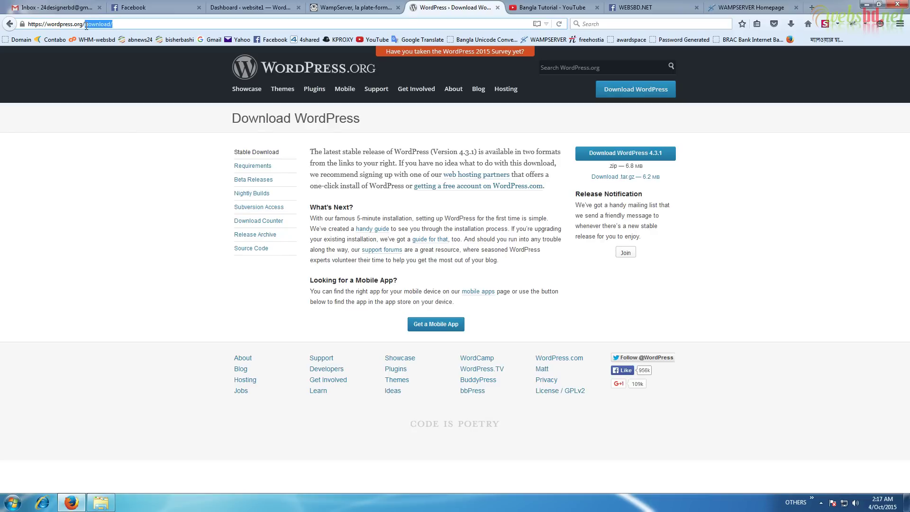
pyautogui.press('BackSpace')
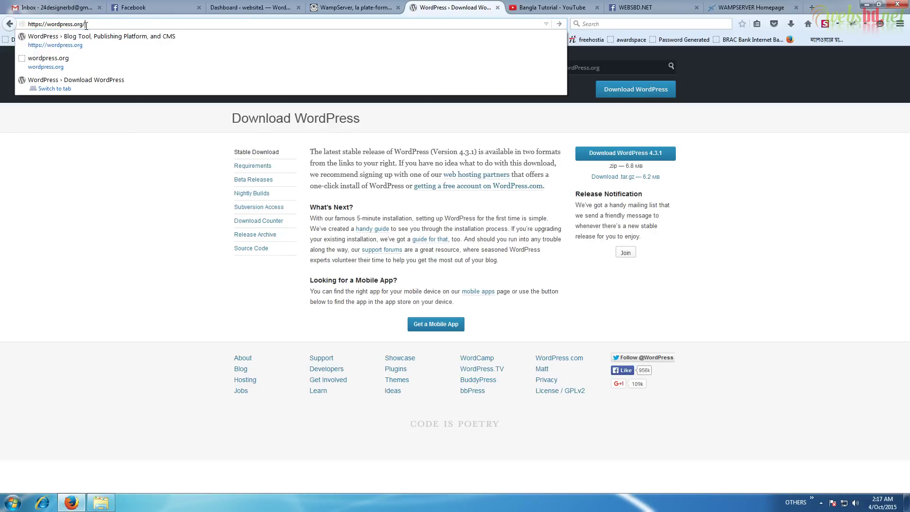
pyautogui.press('Return')
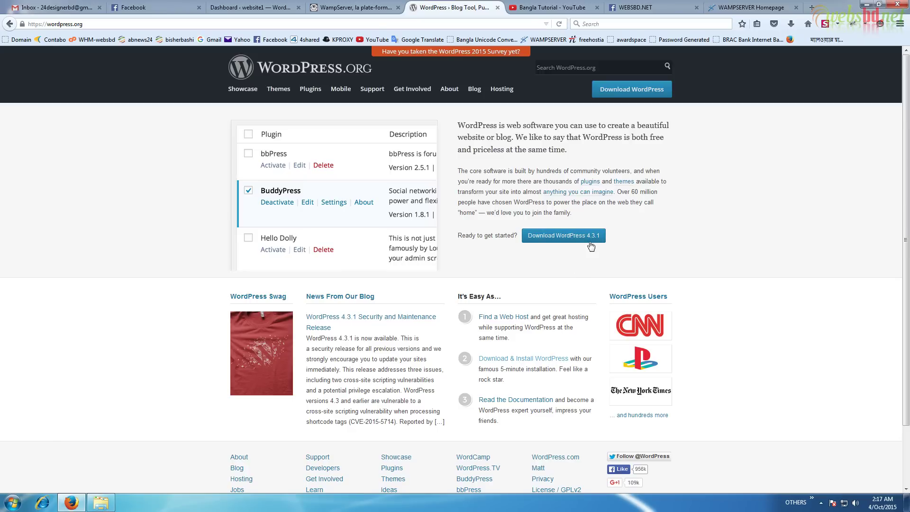
pyautogui.click(548, 242)
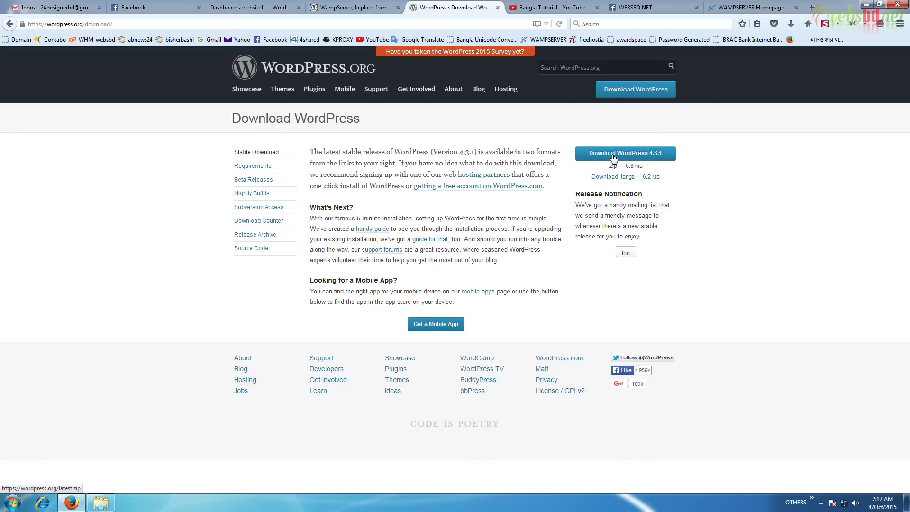
# - Cancel the new WordPress 4.3.1 download and locate wordpress-4.3.1.zip under Show All Downloads
pyautogui.click(614, 158)
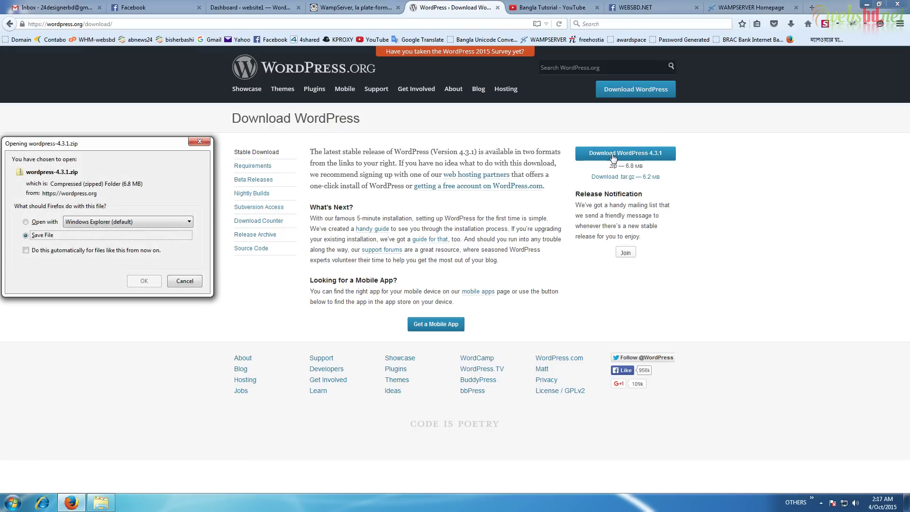
pyautogui.click(144, 282)
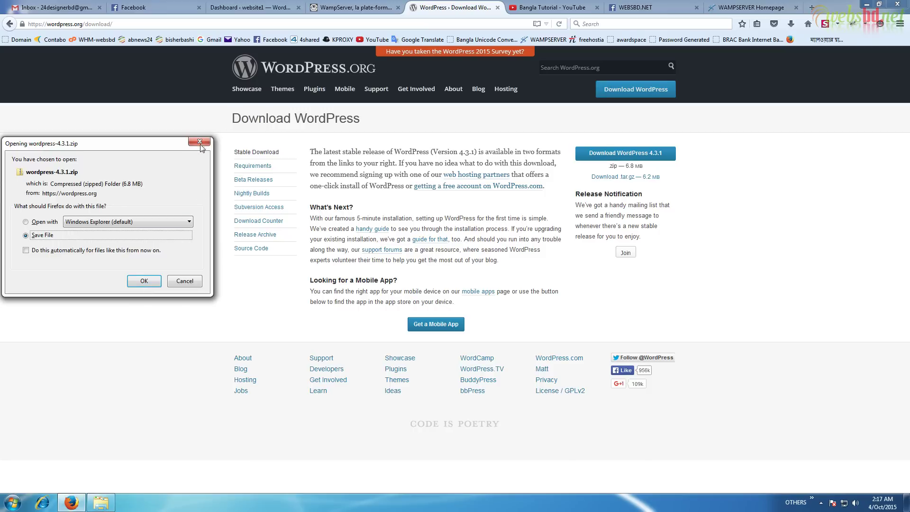
pyautogui.click(791, 25)
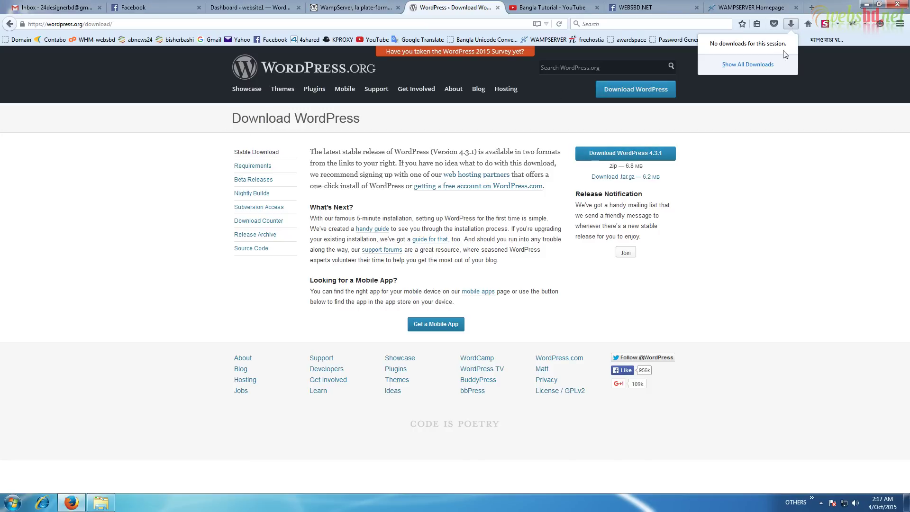
pyautogui.click(752, 67)
pyautogui.rightClick(154, 50)
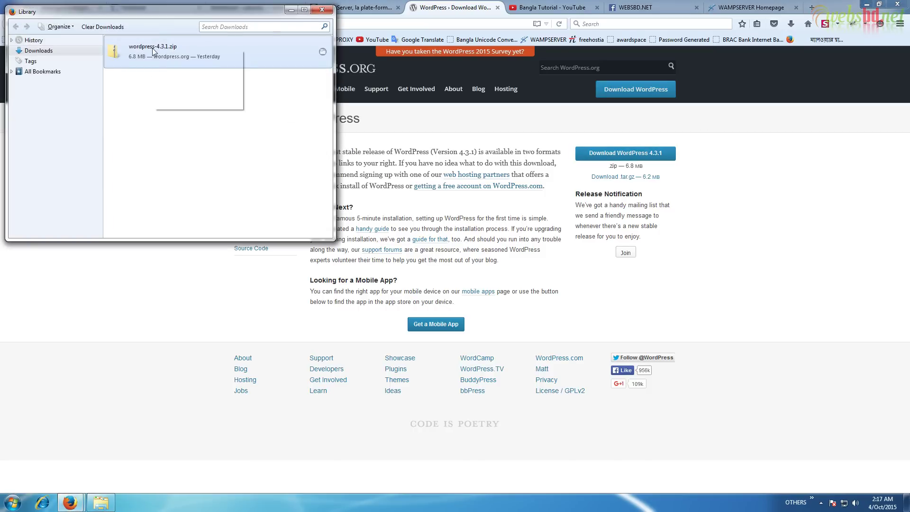
# - Extract wordpress-4.3.1.zip in Downloads, open the wordpress folder and select all 19 items
pyautogui.click(191, 70)
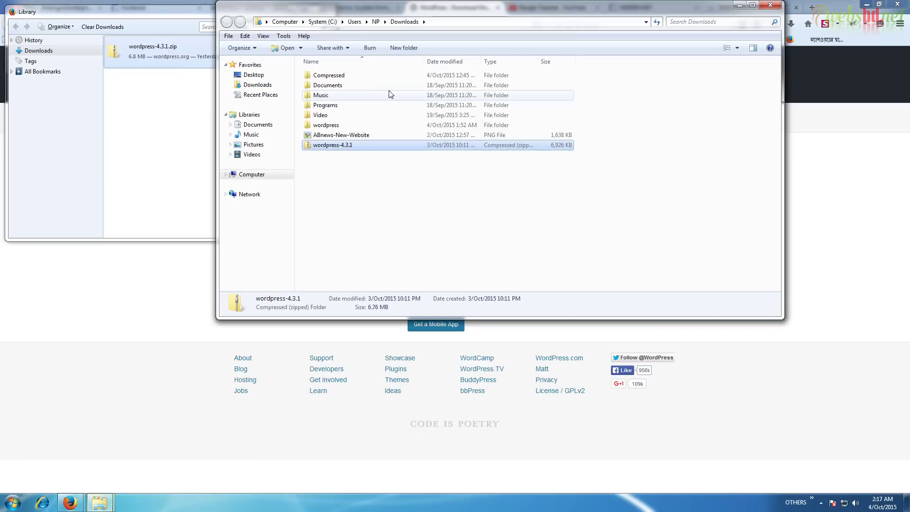
pyautogui.click(220, 36)
pyautogui.click(330, 10)
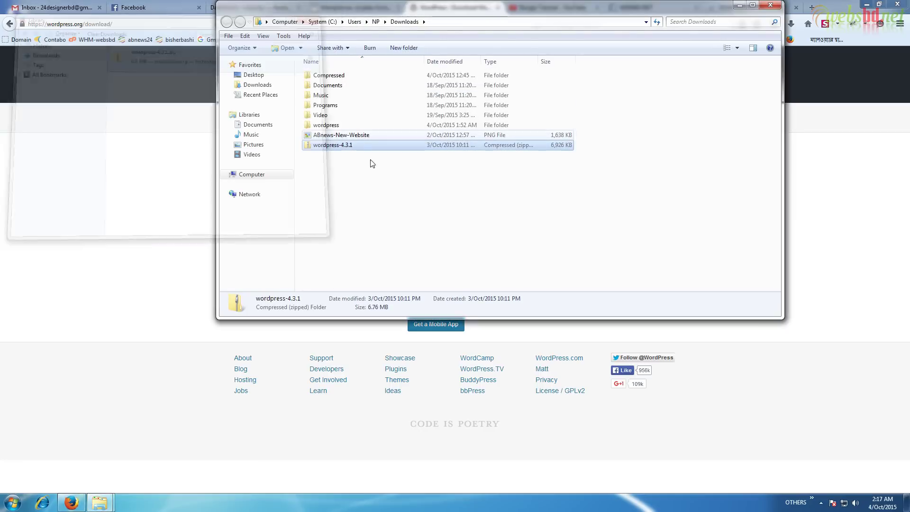
pyautogui.rightClick(341, 149)
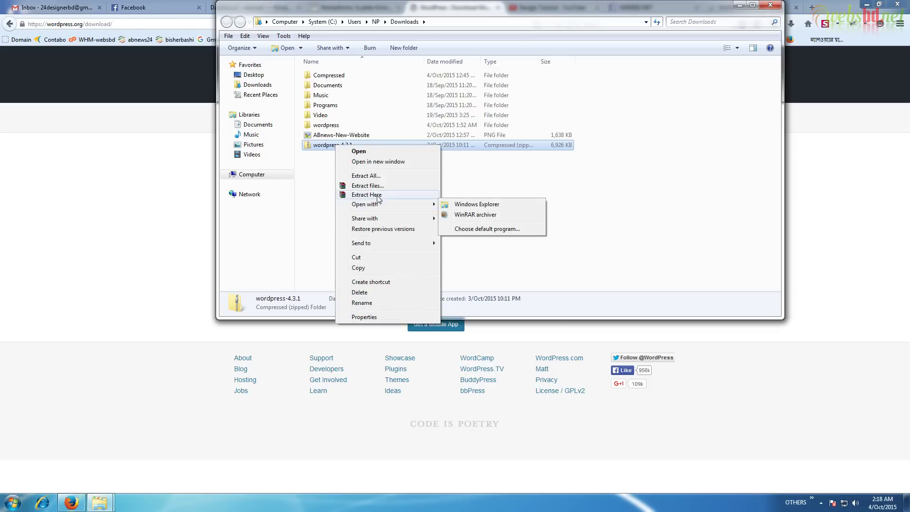
pyautogui.click(375, 196)
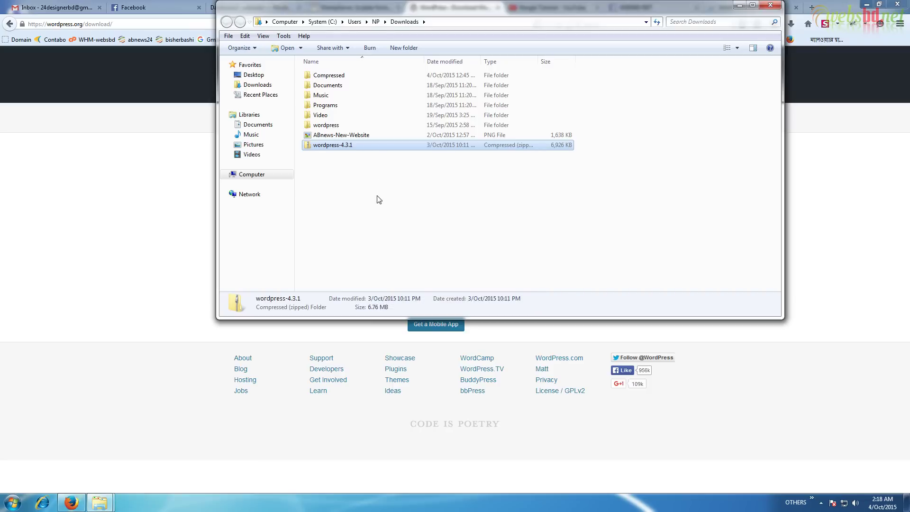
pyautogui.doubleClick(326, 126)
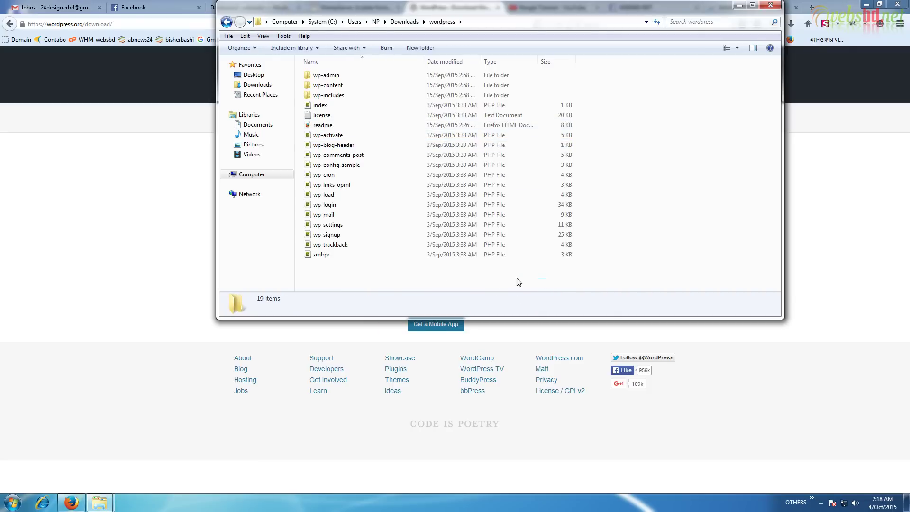
pyautogui.moveTo(547, 277); pyautogui.dragTo(315, 71)
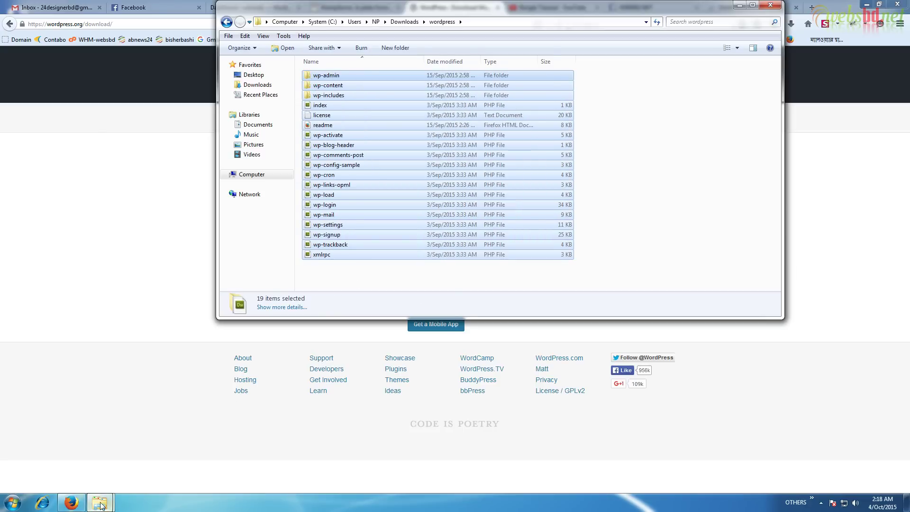
# - Open the empty website1 folder and place it beside the wordpress folder window
pyautogui.moveTo(101, 505)
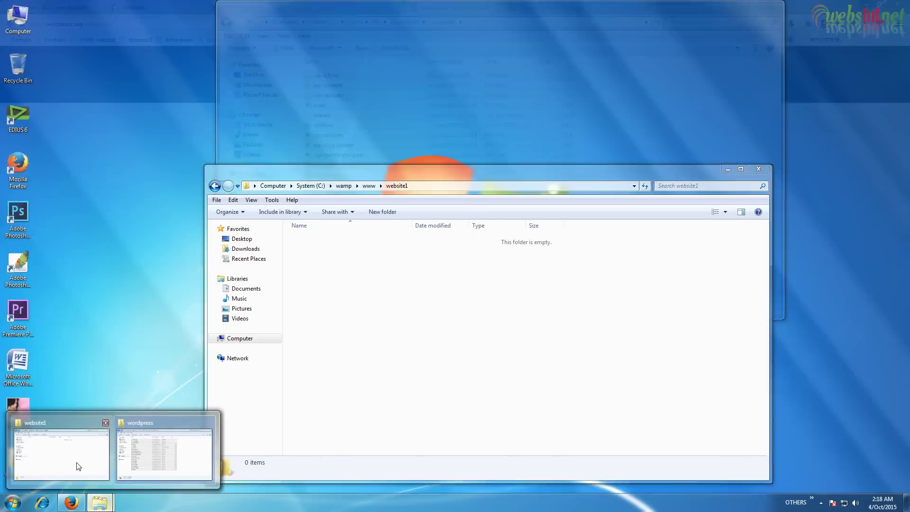
pyautogui.click(75, 462)
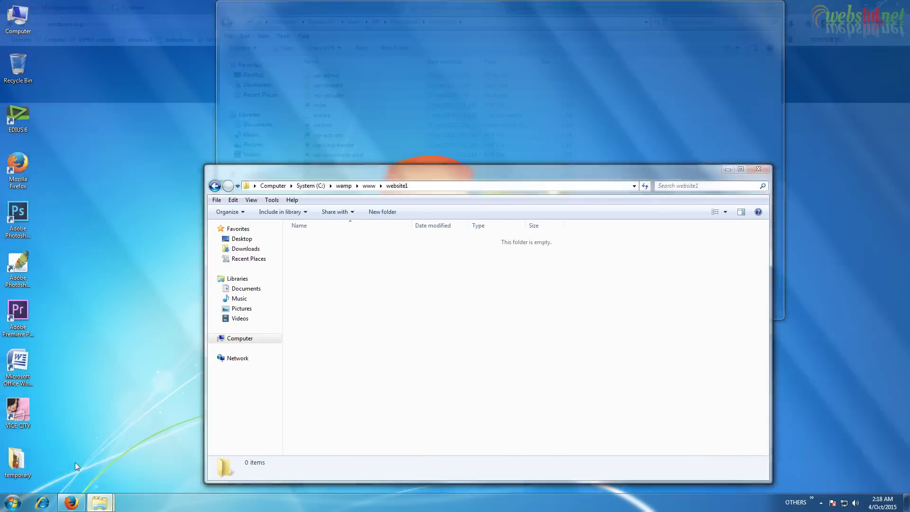
pyautogui.click(215, 186)
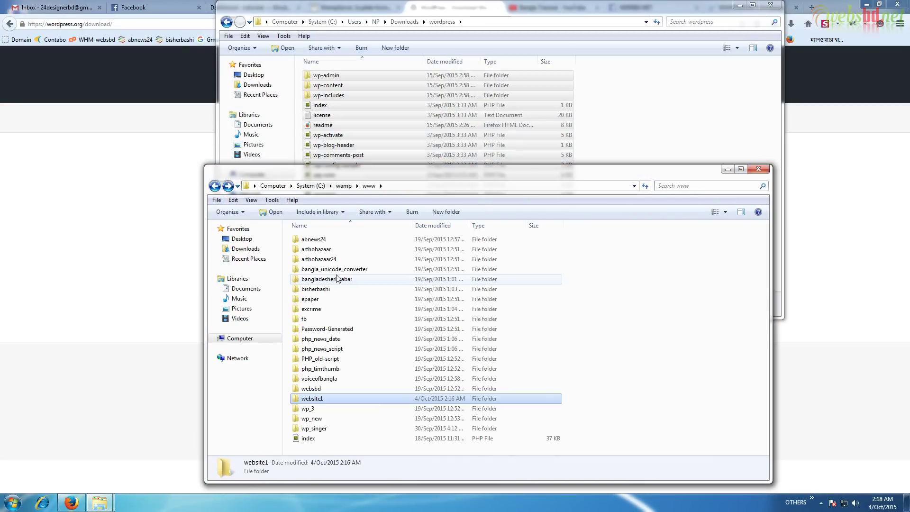
pyautogui.doubleClick(329, 397)
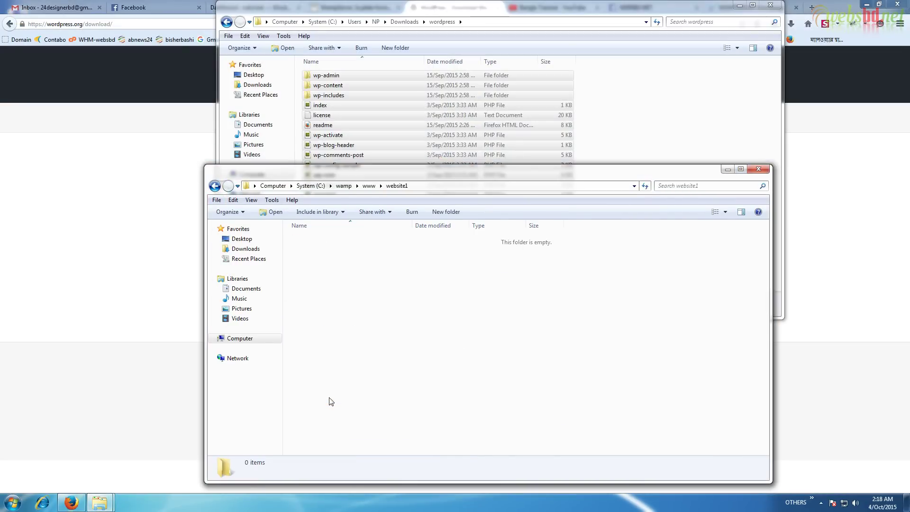
pyautogui.moveTo(342, 175); pyautogui.dragTo(204, 71)
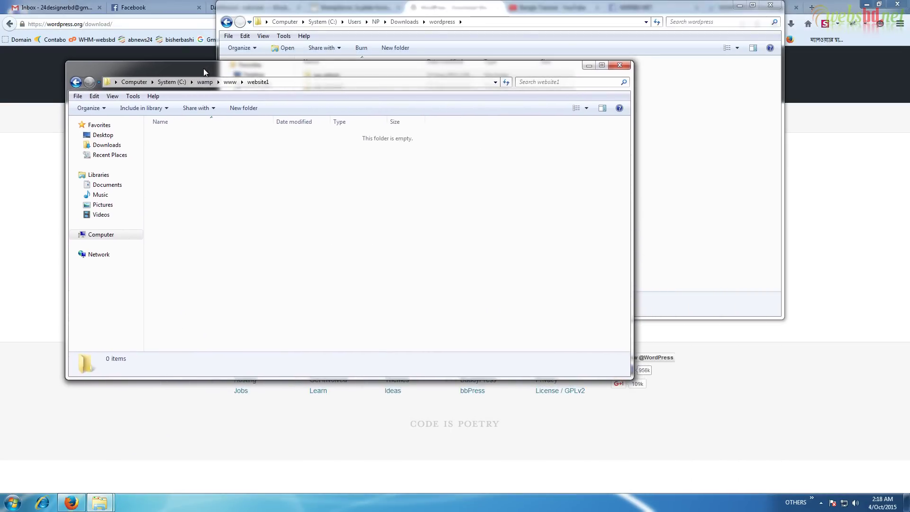
pyautogui.click(588, 8)
pyautogui.moveTo(588, 8); pyautogui.dragTo(635, 138)
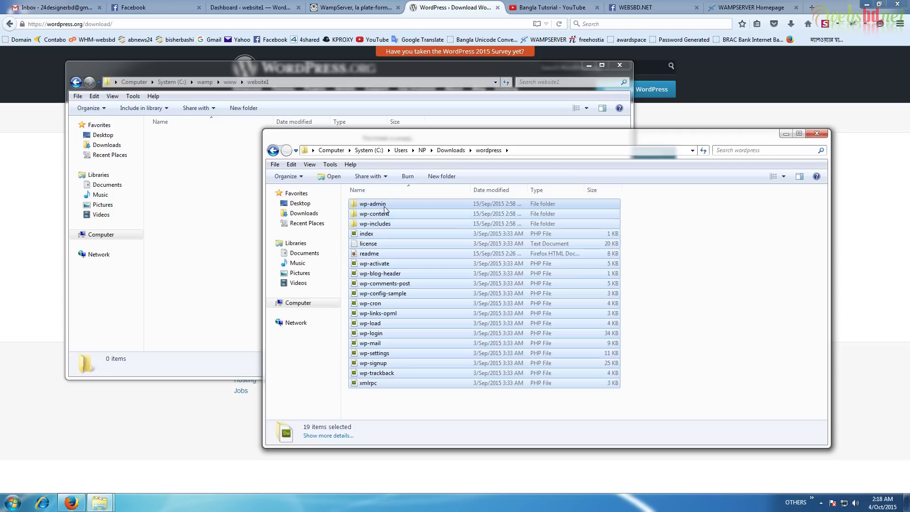
# - Move the 19 WordPress files into website1 and return to Firefox's WampServer homepage
pyautogui.moveTo(386, 207); pyautogui.dragTo(209, 185)
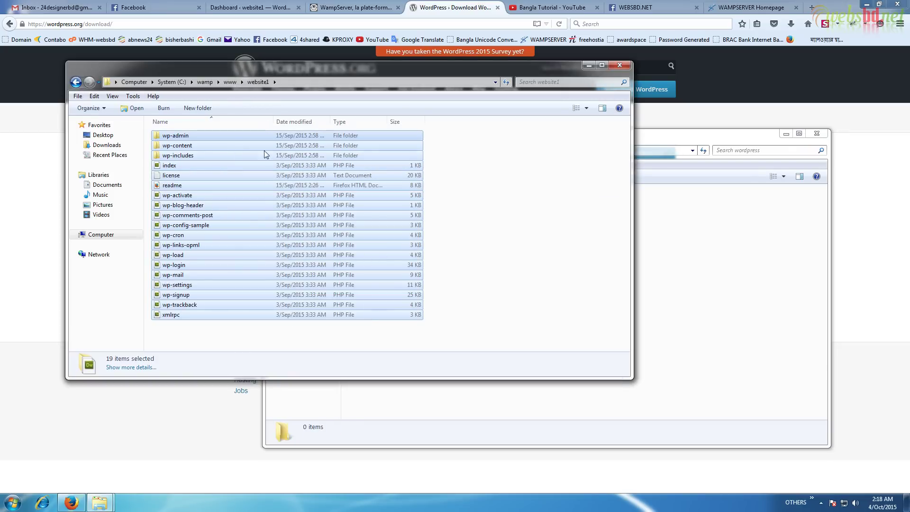
pyautogui.click(472, 292)
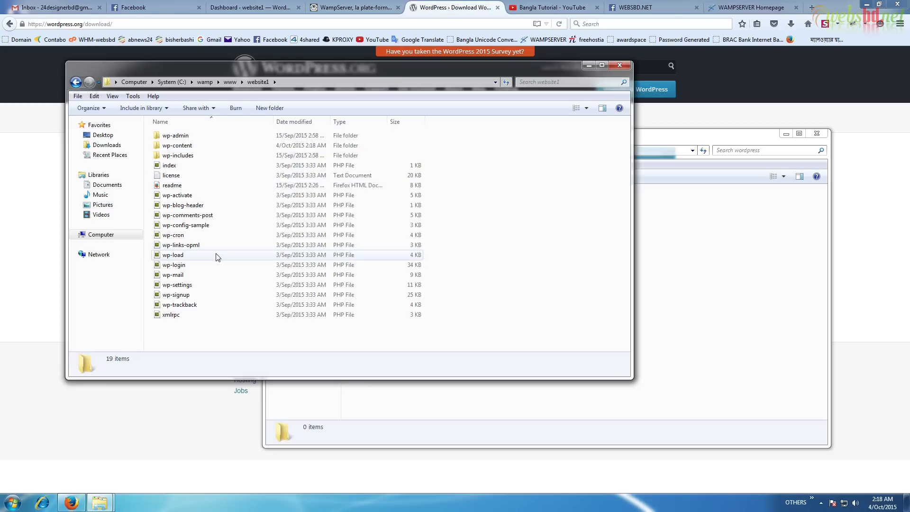
pyautogui.click(737, 8)
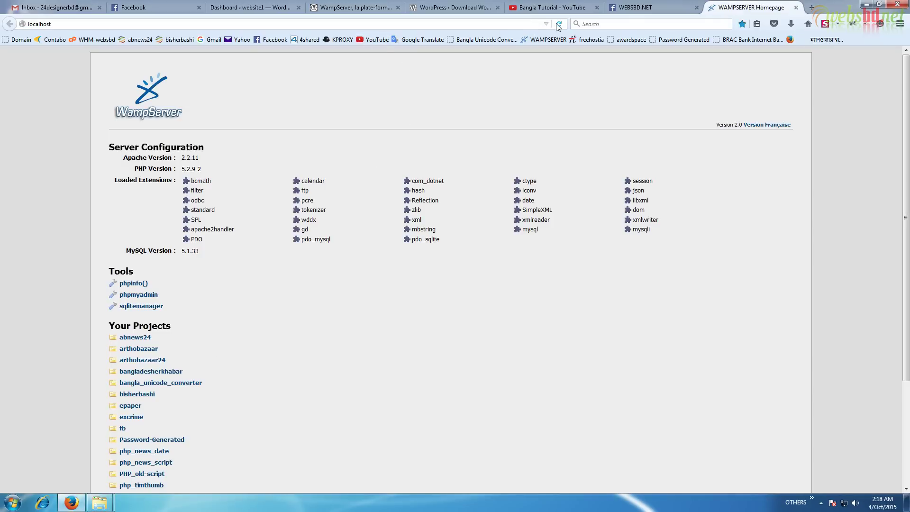
# - Load localhost/website1 in the address bar
pyautogui.doubleClick(63, 23)
pyautogui.click(66, 24)
pyautogui.write('/website1')
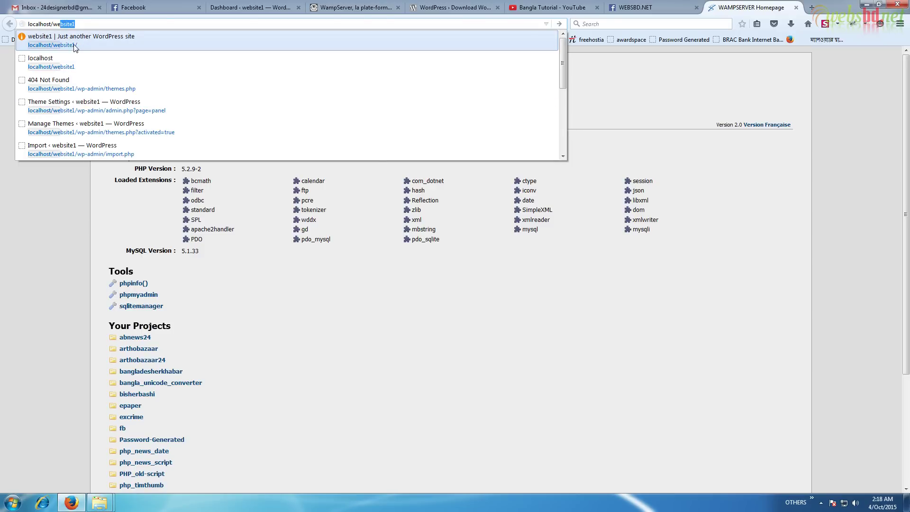
pyautogui.click(74, 45)
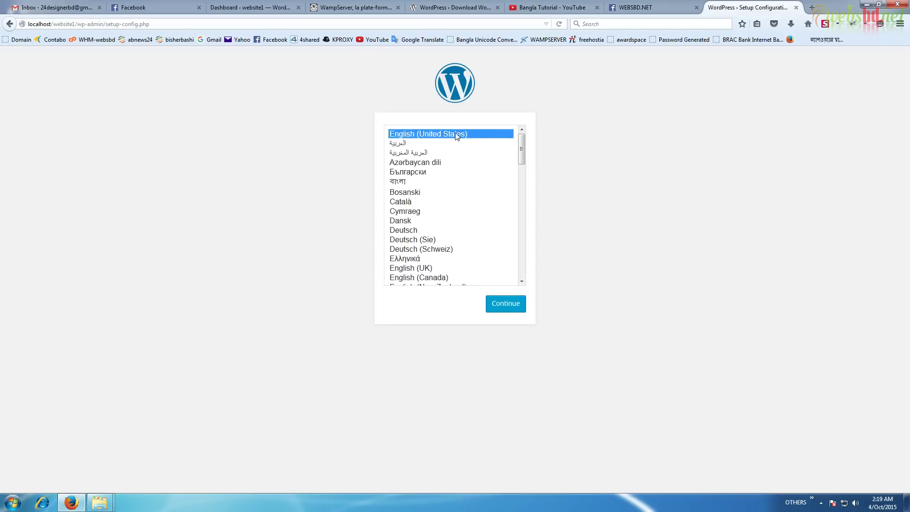
# - Continue in English (United States) and highlight the list of required database details
pyautogui.click(507, 307)
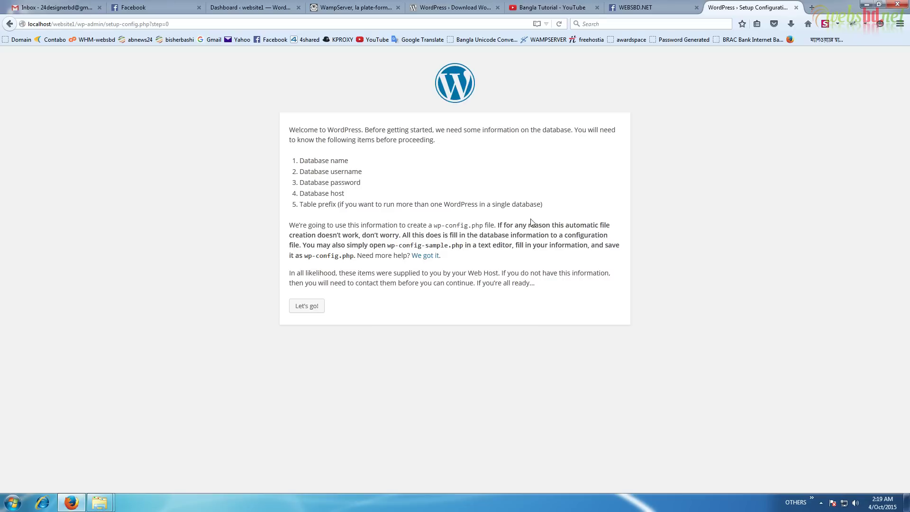
pyautogui.moveTo(545, 204); pyautogui.dragTo(293, 166)
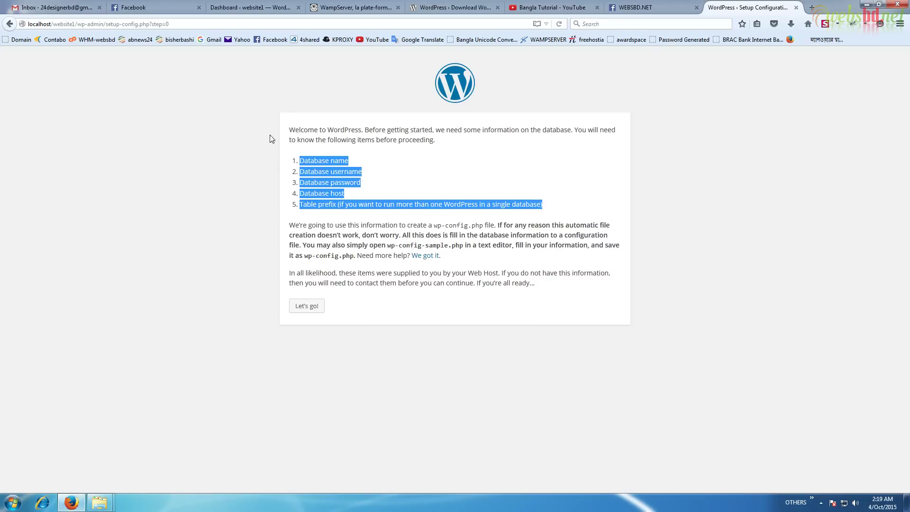
pyautogui.click(564, 205)
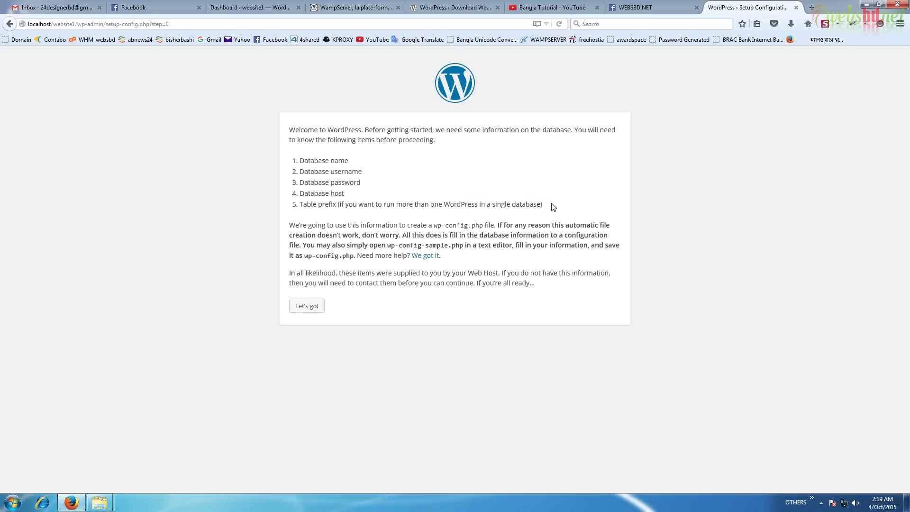
pyautogui.moveTo(545, 205); pyautogui.dragTo(302, 162)
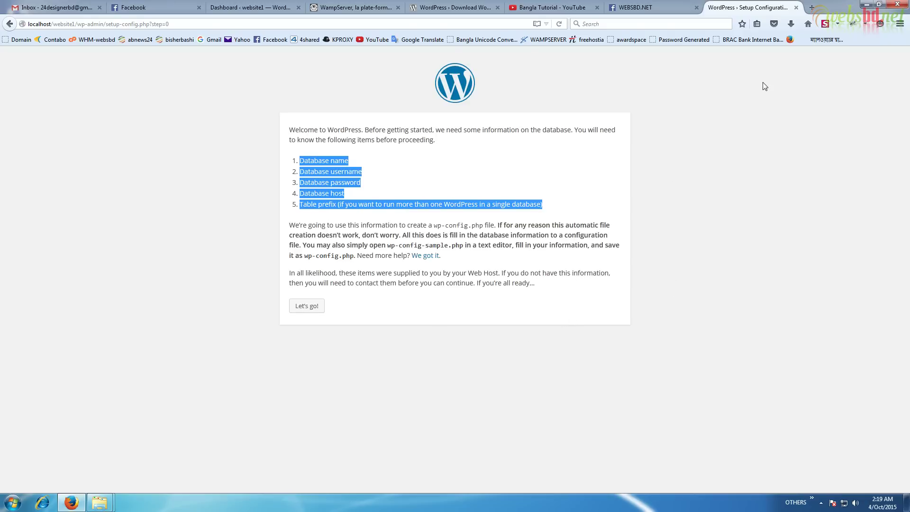
# - In a new tab, load localhost and then localhost/phpmyadmin/
pyautogui.click(811, 8)
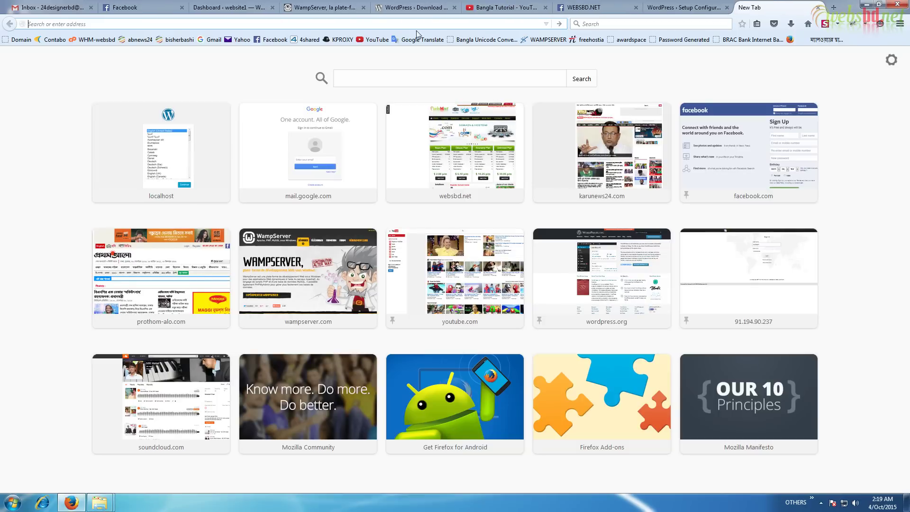
pyautogui.write('localhost/')
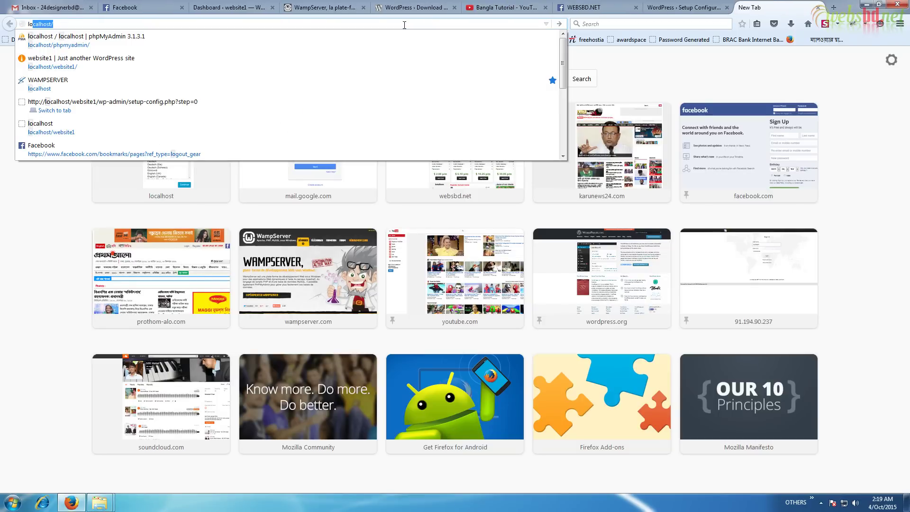
pyautogui.press('Return')
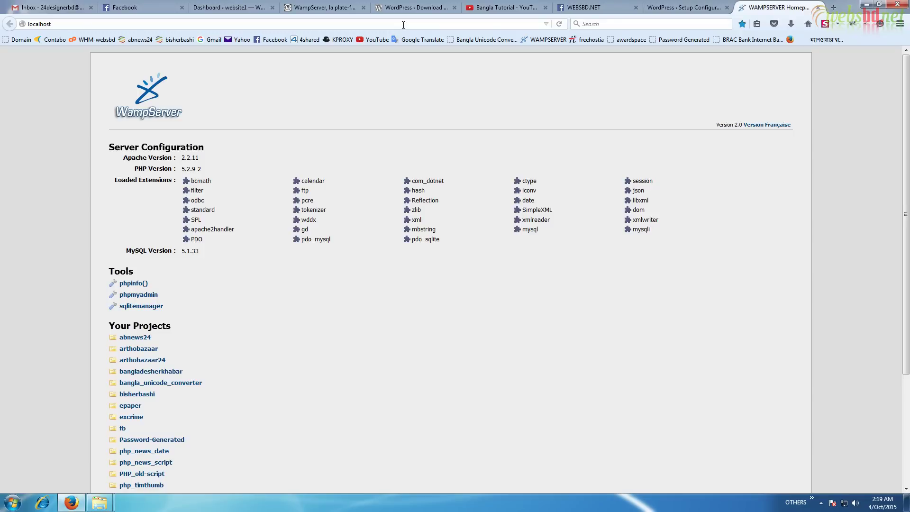
pyautogui.scroll(-3, 235, 323)
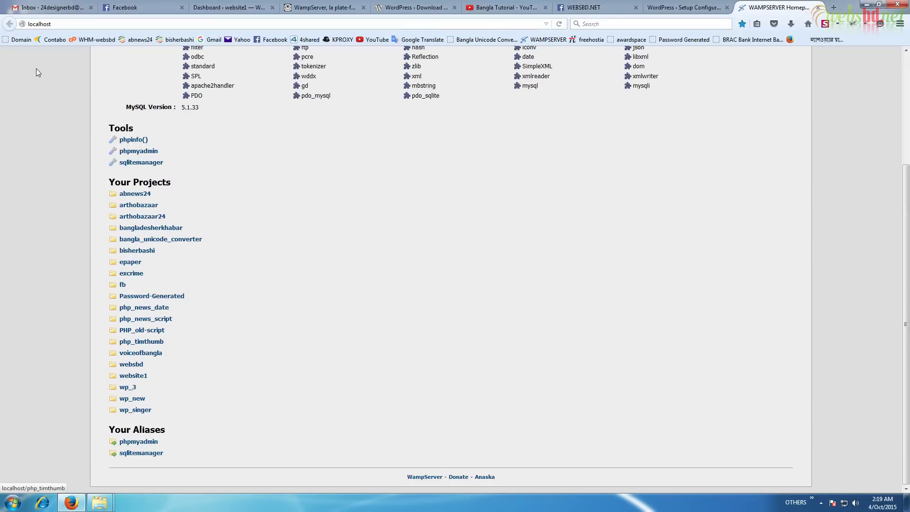
pyautogui.click(79, 22)
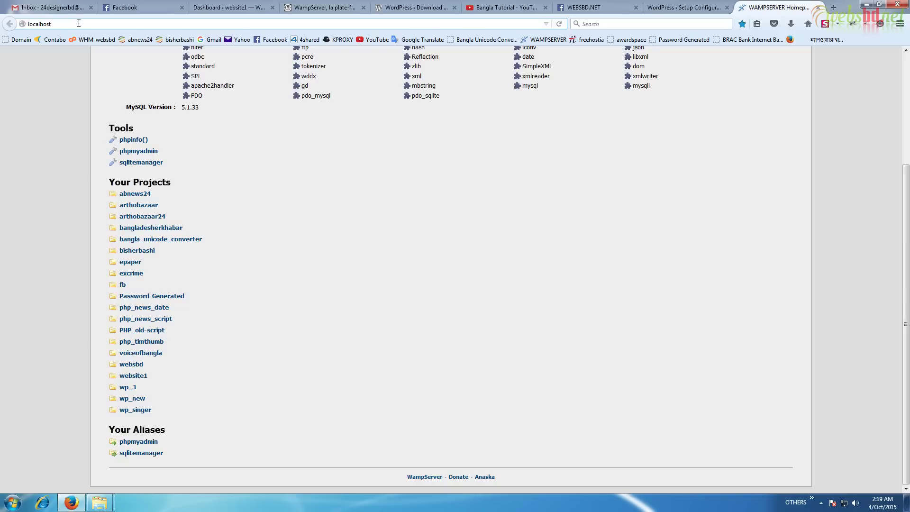
pyautogui.write('/phpmyadmin/')
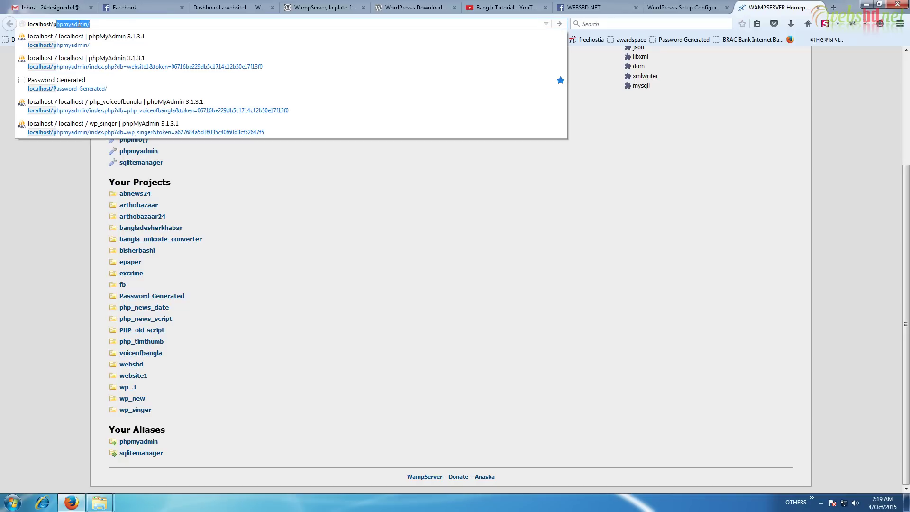
pyautogui.press('Return')
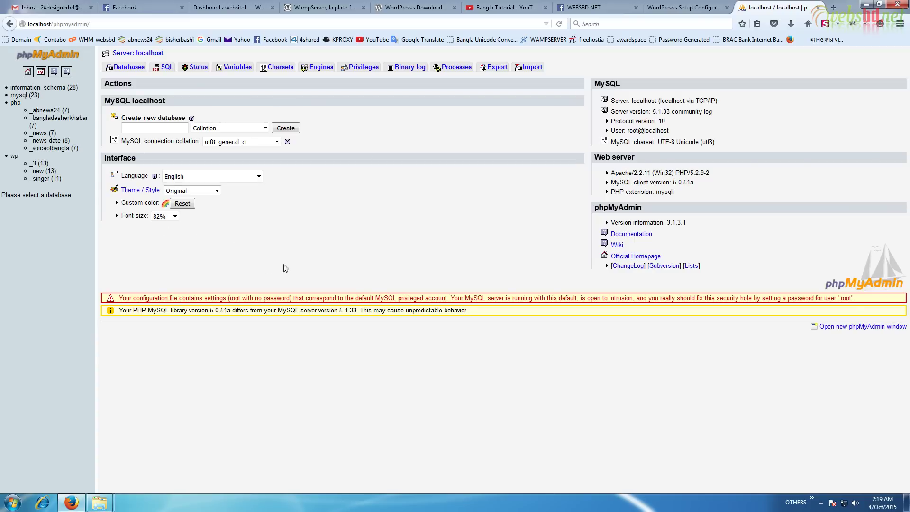
# - Enter website1 as the new database name and create it
pyautogui.click(148, 124)
pyautogui.click(143, 127)
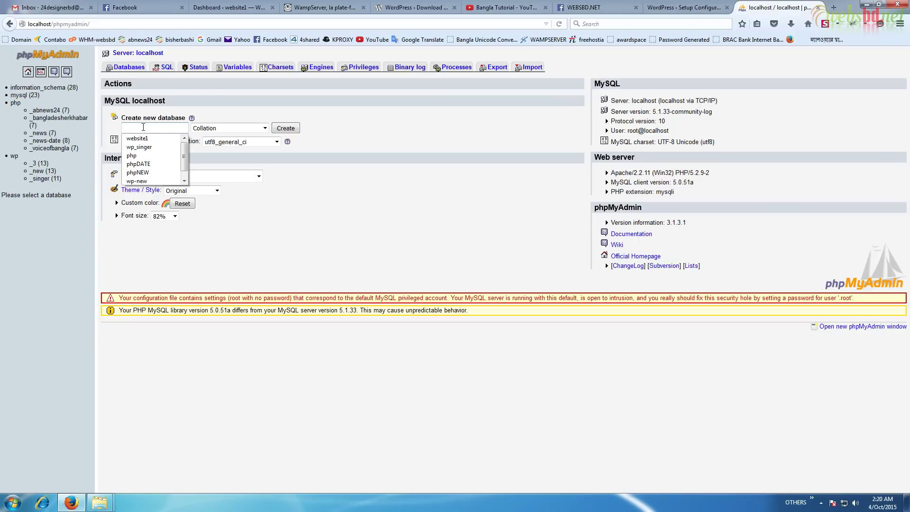
pyautogui.write('w')
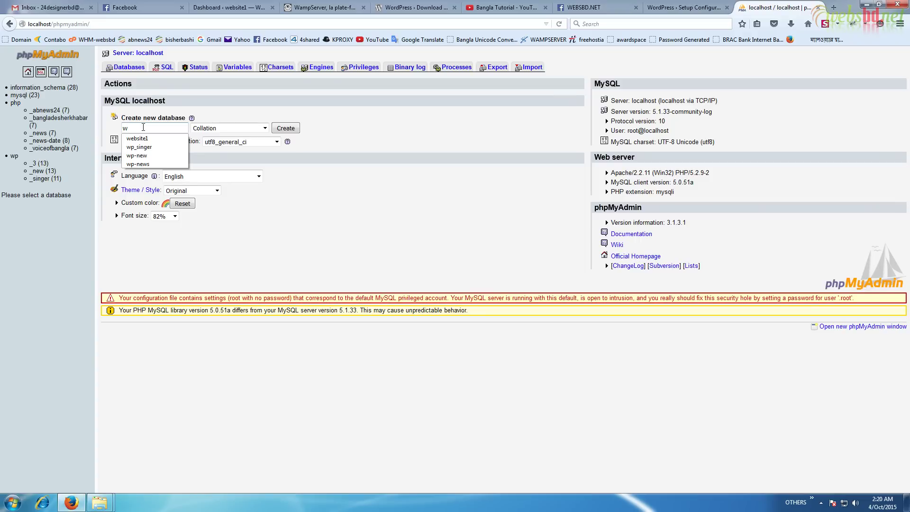
pyautogui.write('e')
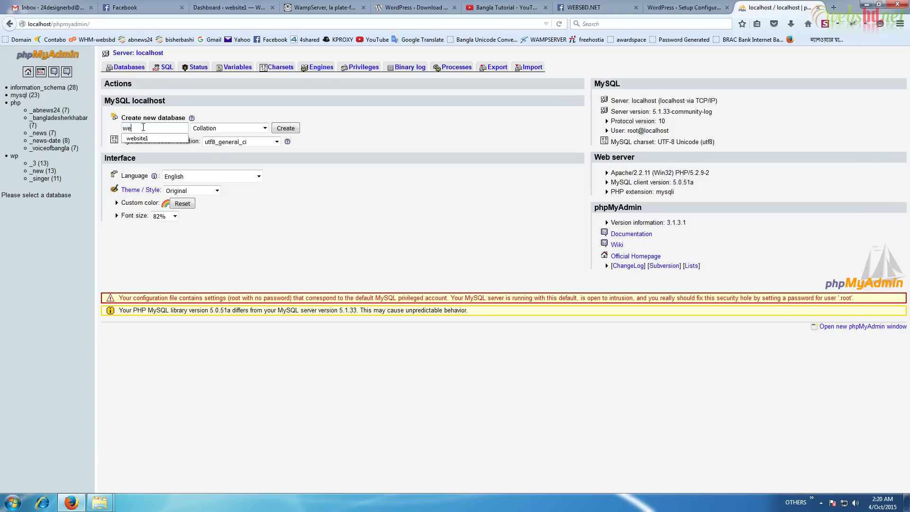
pyautogui.click(147, 138)
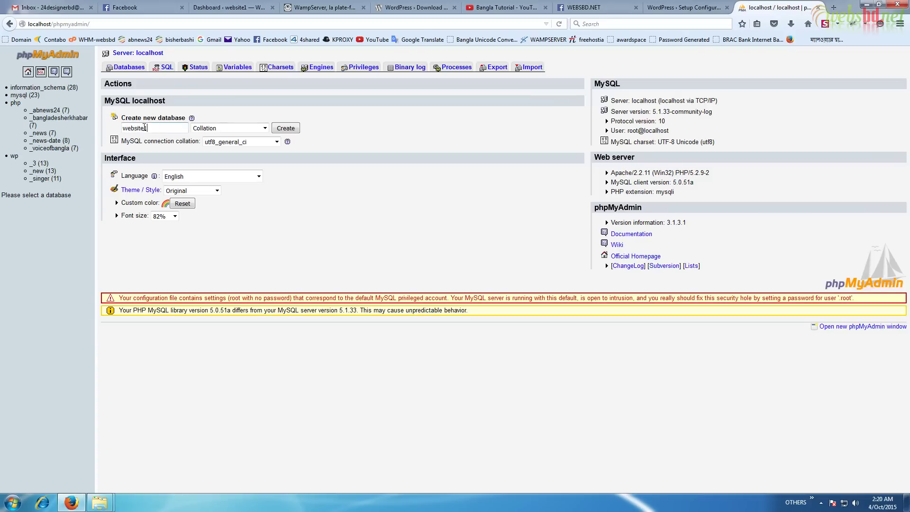
pyautogui.click(147, 131)
pyautogui.doubleClick(152, 128)
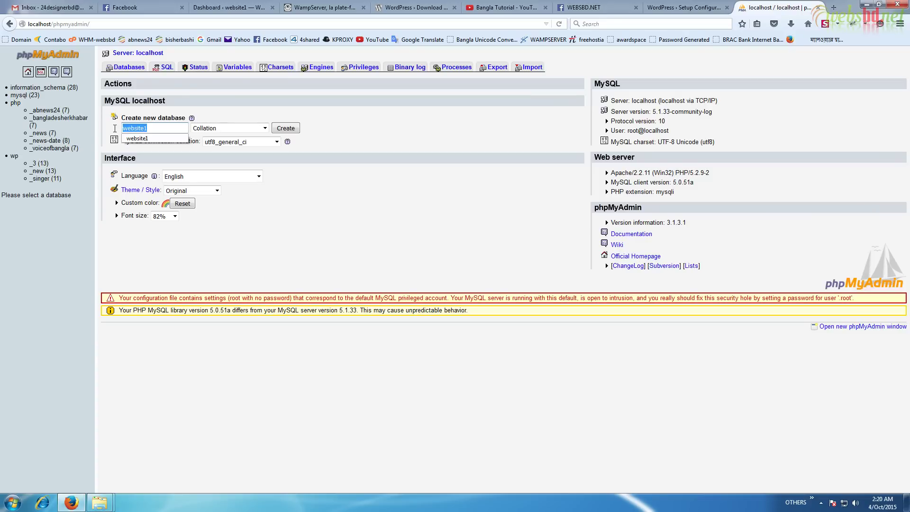
pyautogui.click(186, 153)
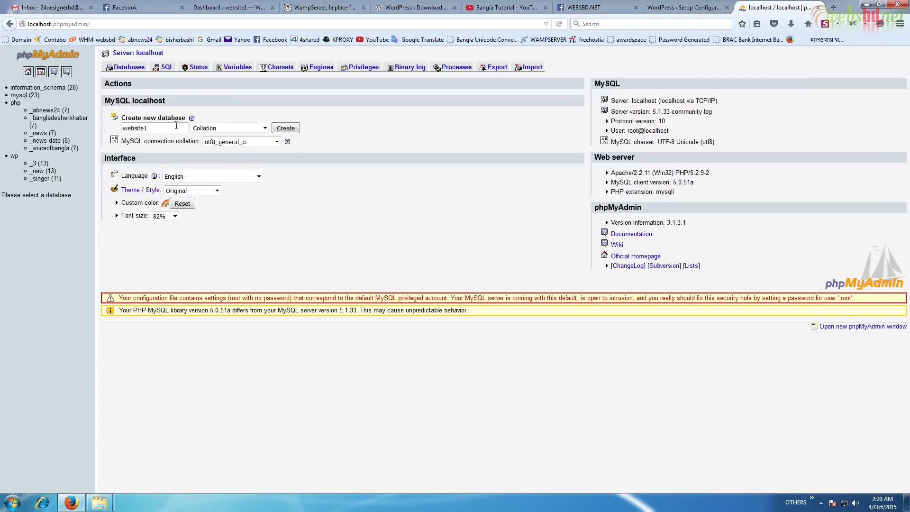
pyautogui.click(287, 128)
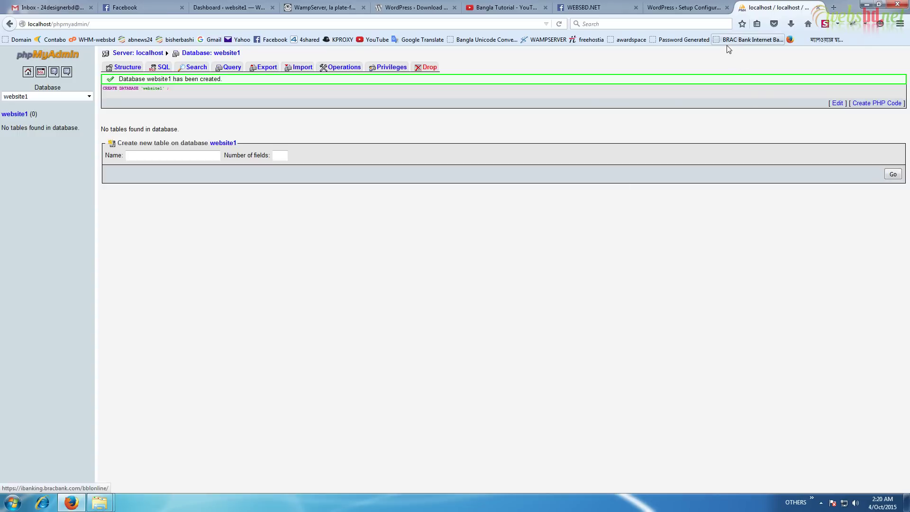
# - Set the database name to website1, user name root and an empty password
pyautogui.click(681, 10)
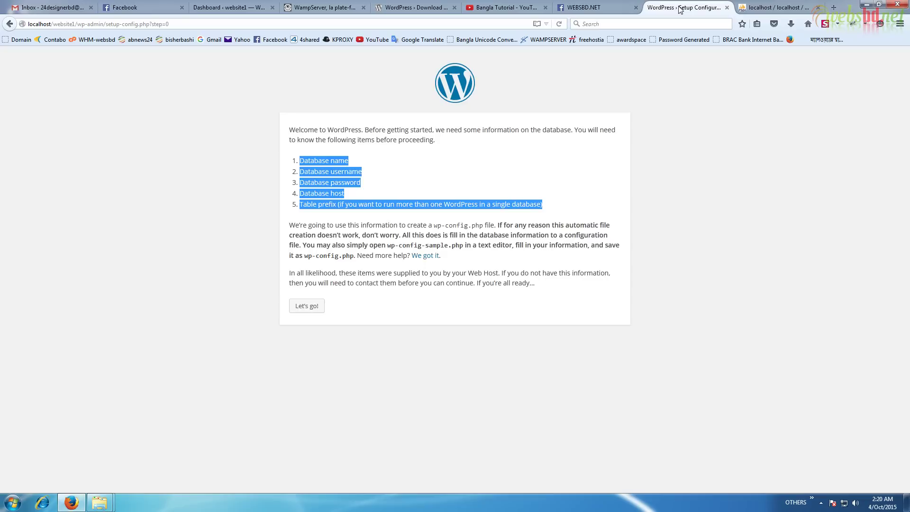
pyautogui.click(307, 307)
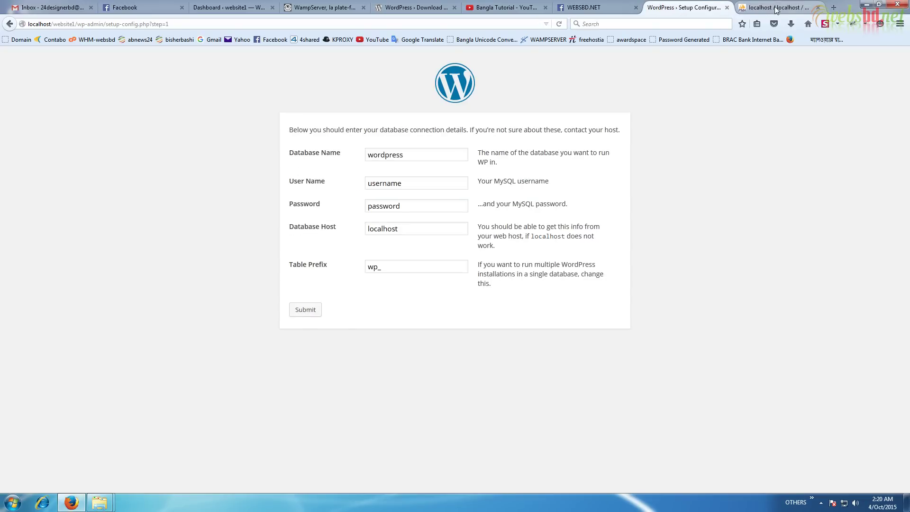
pyautogui.moveTo(414, 154); pyautogui.dragTo(339, 159)
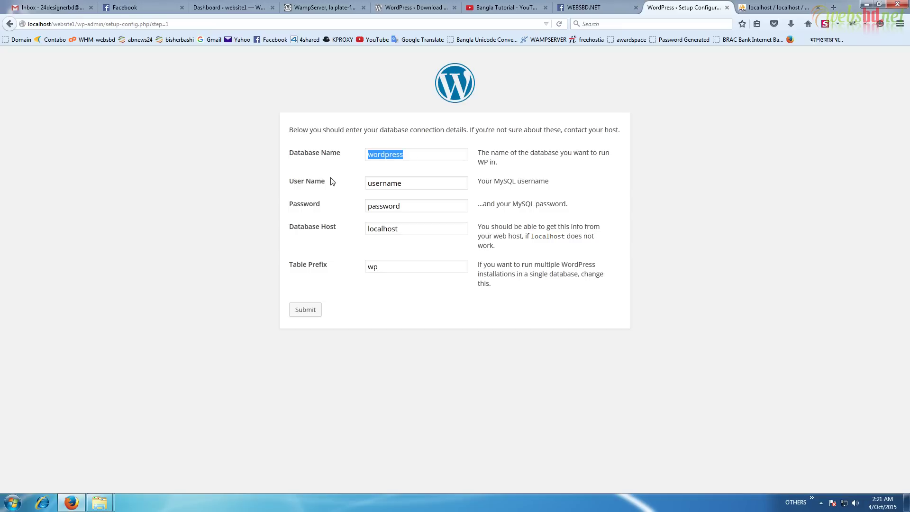
pyautogui.press('BackSpace')
pyautogui.write('we')
pyautogui.click(391, 165)
pyautogui.press('Tab')
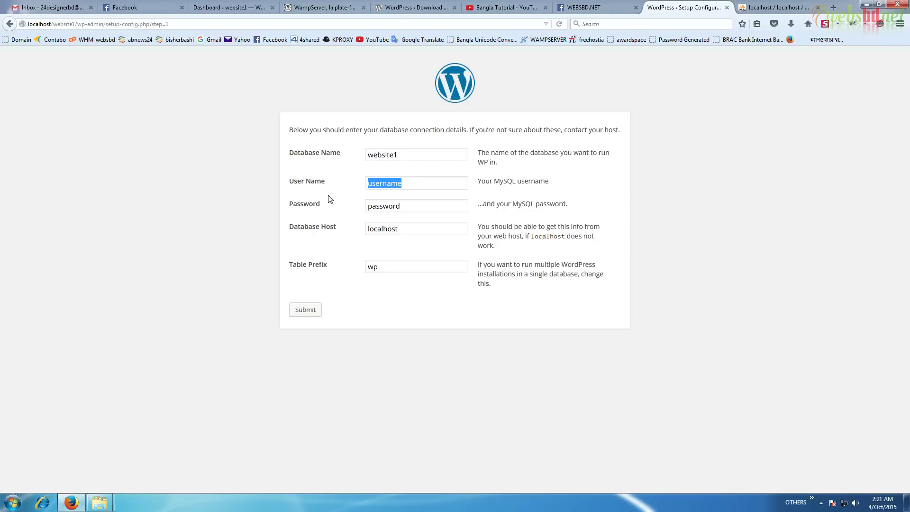
pyautogui.write('r')
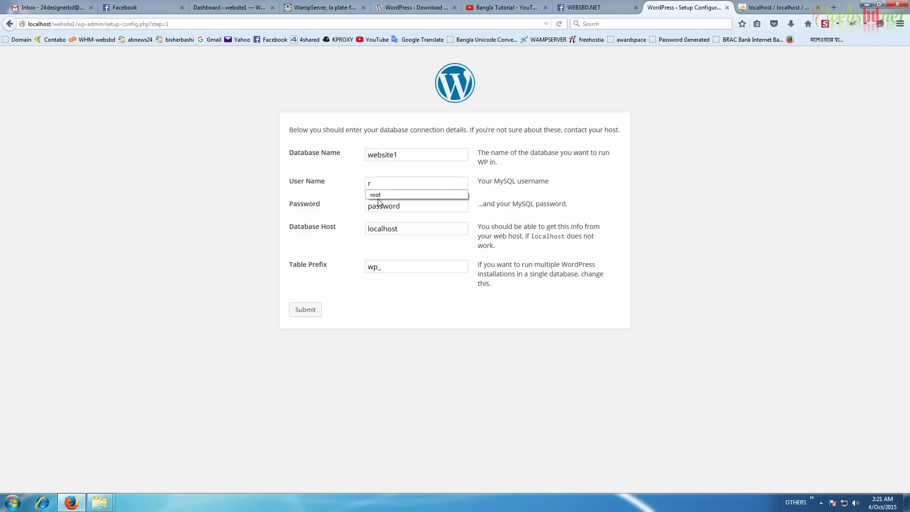
pyautogui.click(394, 195)
pyautogui.moveTo(421, 207); pyautogui.dragTo(329, 208)
pyautogui.press('BackSpace')
# - Keep host localhost and table prefix wp_, then submit the connection details
pyautogui.moveTo(417, 229); pyautogui.dragTo(360, 229)
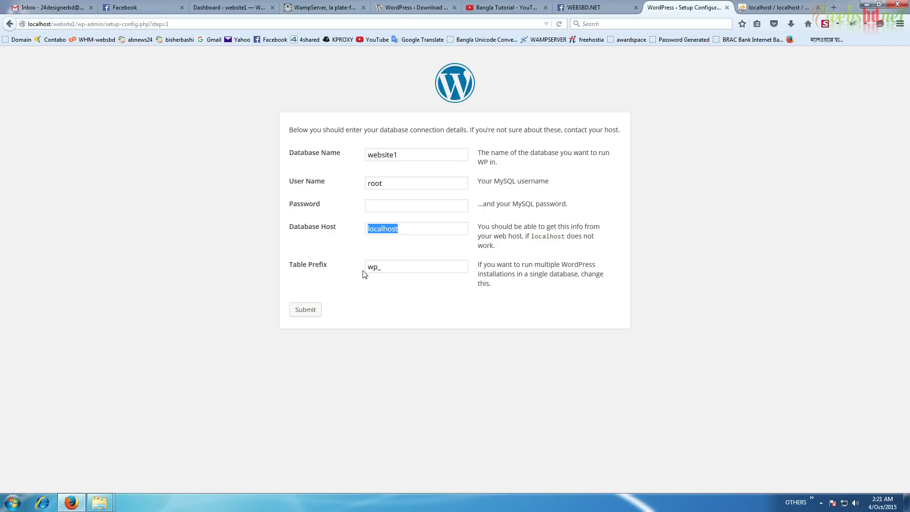
pyautogui.moveTo(381, 266); pyautogui.dragTo(366, 268)
pyautogui.click(389, 268)
pyautogui.click(305, 312)
pyautogui.moveTo(375, 267); pyautogui.dragTo(366, 267)
pyautogui.click(394, 267)
pyautogui.click(305, 310)
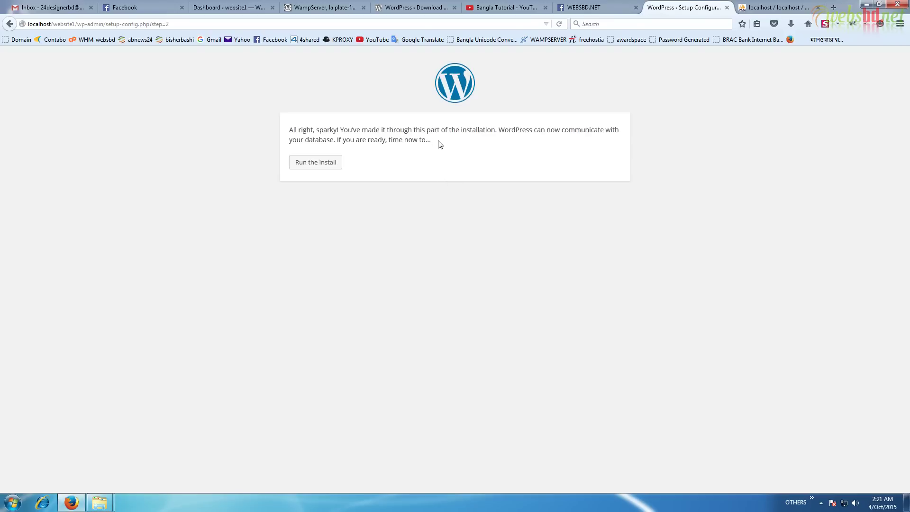
# - Run the install and set the site title to website1 with username admin
pyautogui.click(313, 164)
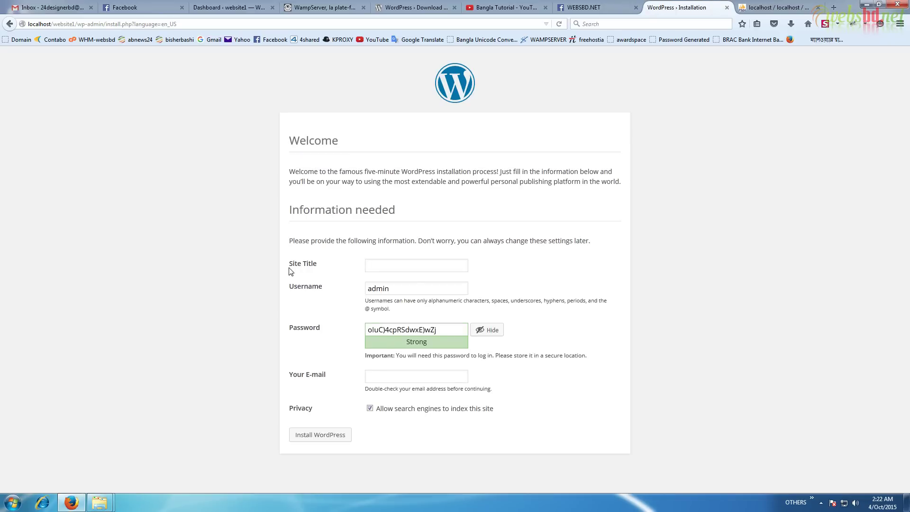
pyautogui.click(383, 266)
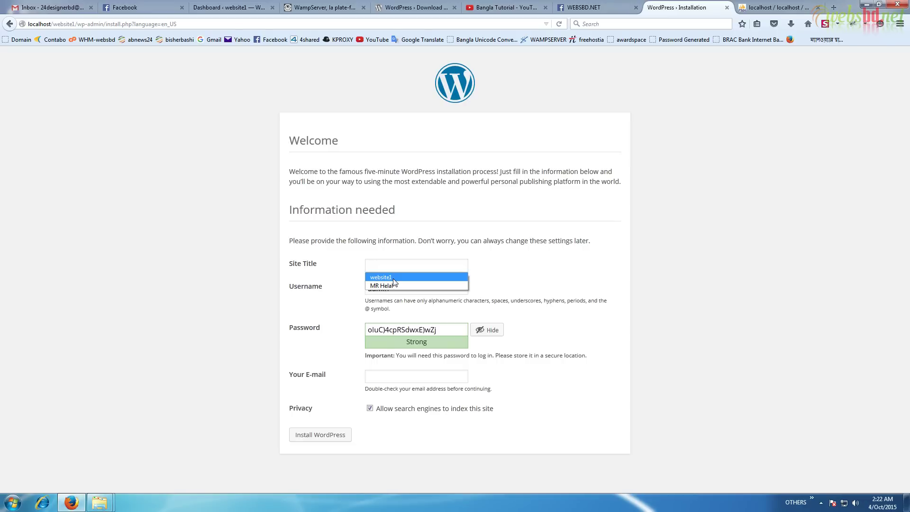
pyautogui.click(394, 277)
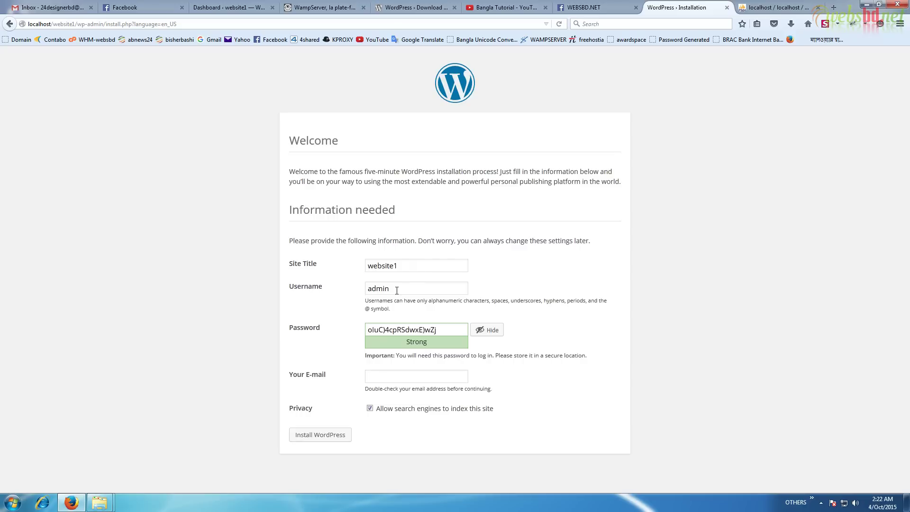
pyautogui.moveTo(400, 290); pyautogui.dragTo(364, 289)
pyautogui.click(396, 288)
pyautogui.moveTo(406, 288); pyautogui.dragTo(362, 287)
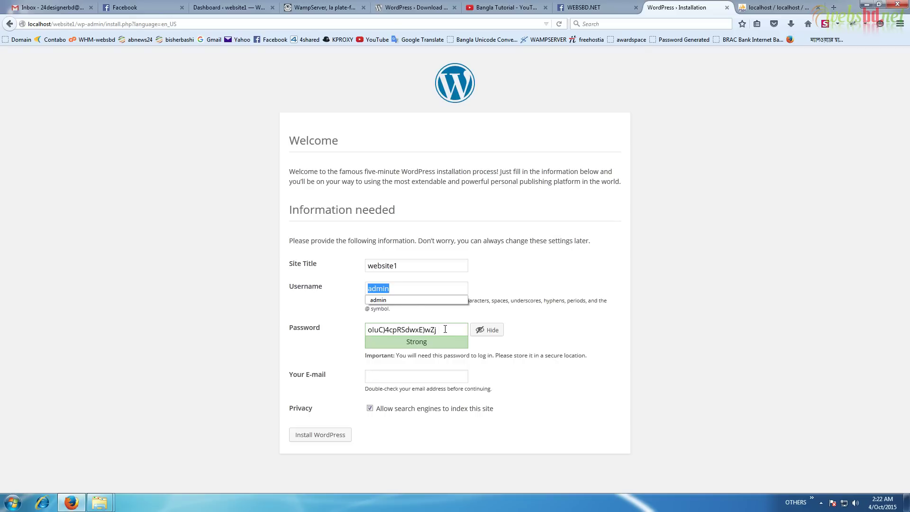
# - Enter a weak password, confirm its use, fill in the saved e-mail and install WordPress
pyautogui.moveTo(445, 329); pyautogui.dragTo(338, 330)
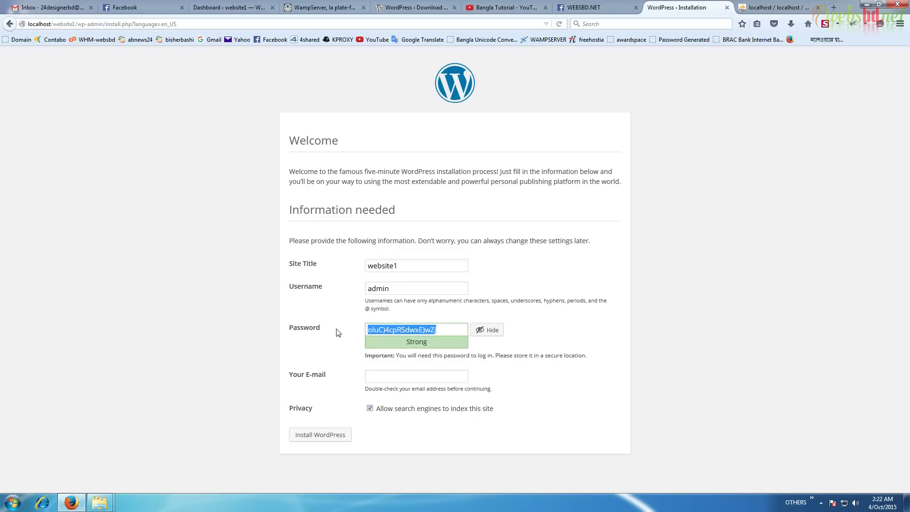
pyautogui.write('w')
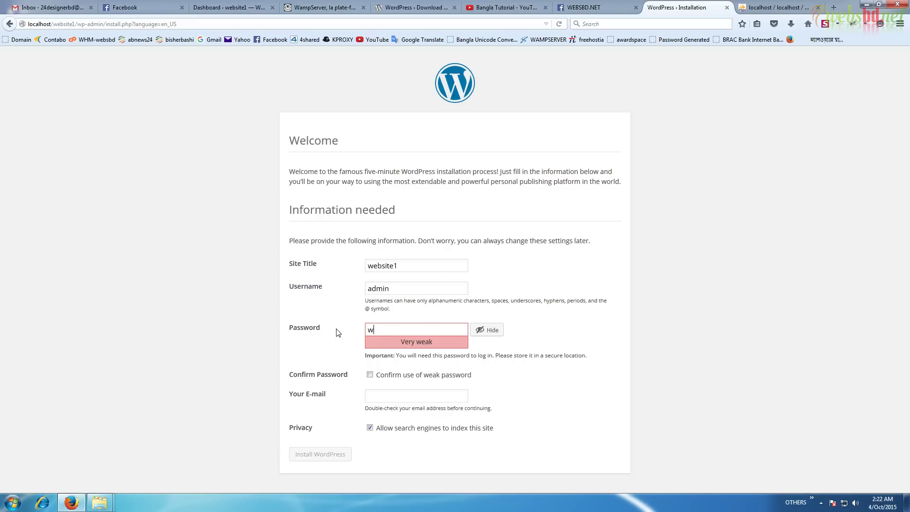
pyautogui.write('ebsite1p')
pyautogui.click(370, 375)
pyautogui.click(388, 397)
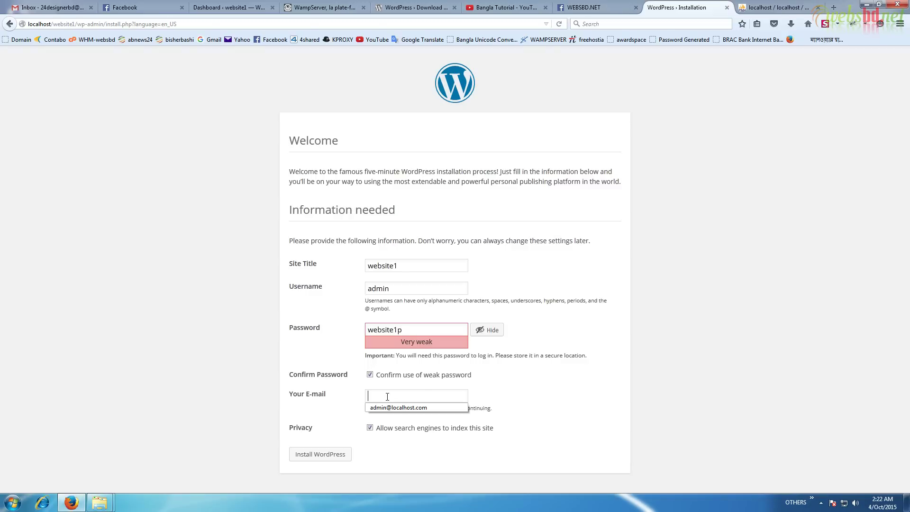
pyautogui.click(379, 408)
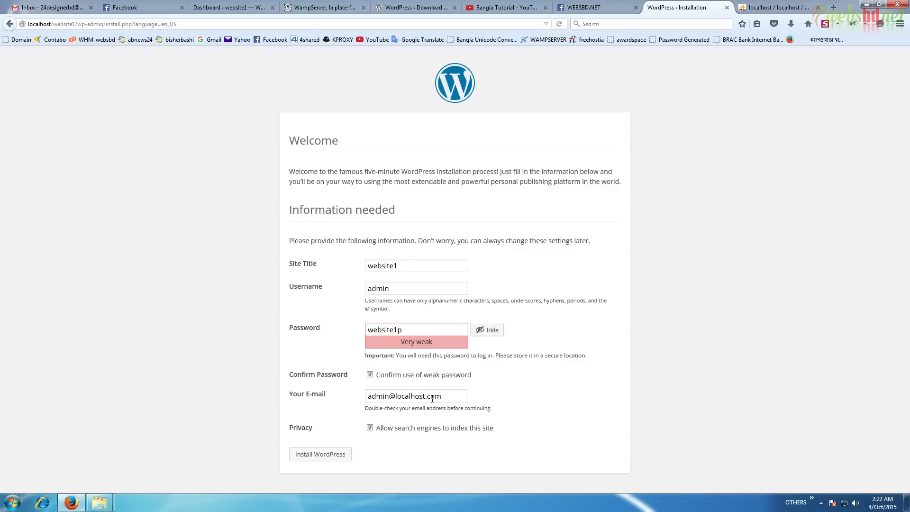
pyautogui.click(321, 458)
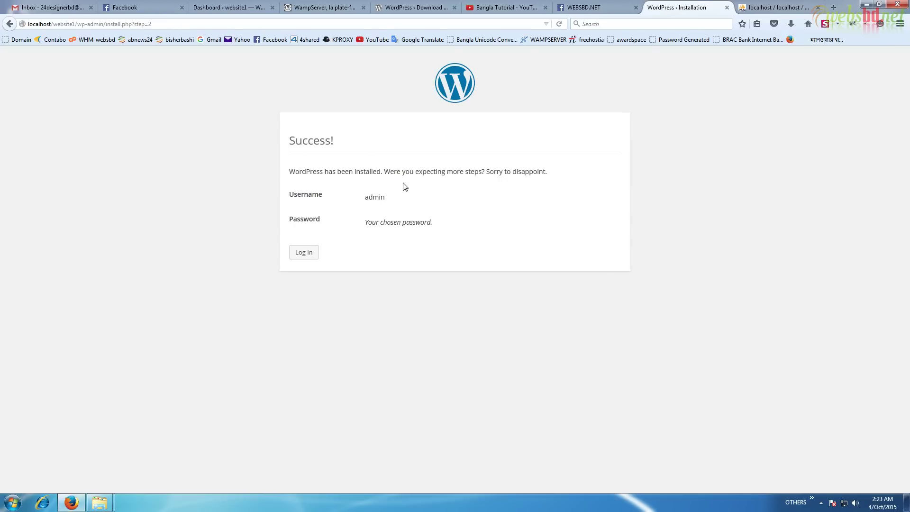
# - Log in as admin with the account password and dismiss the save-password prompt
pyautogui.click(304, 253)
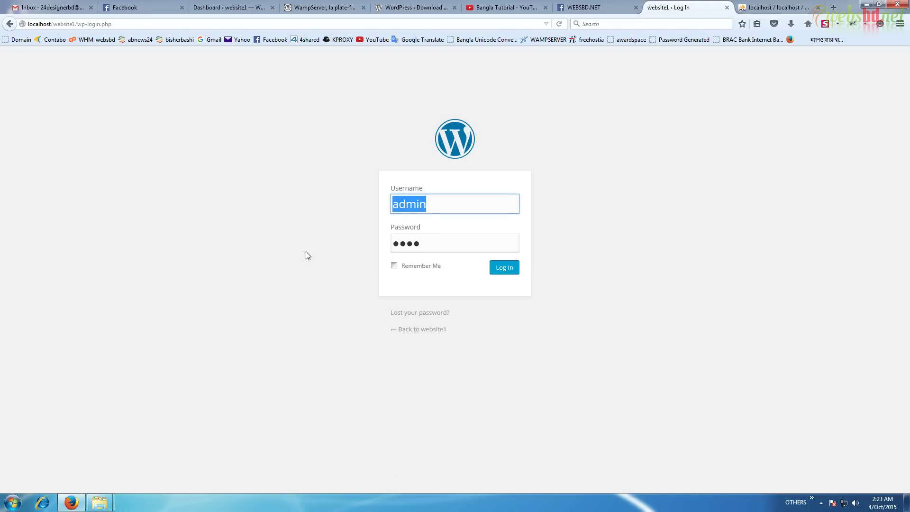
pyautogui.click(434, 202)
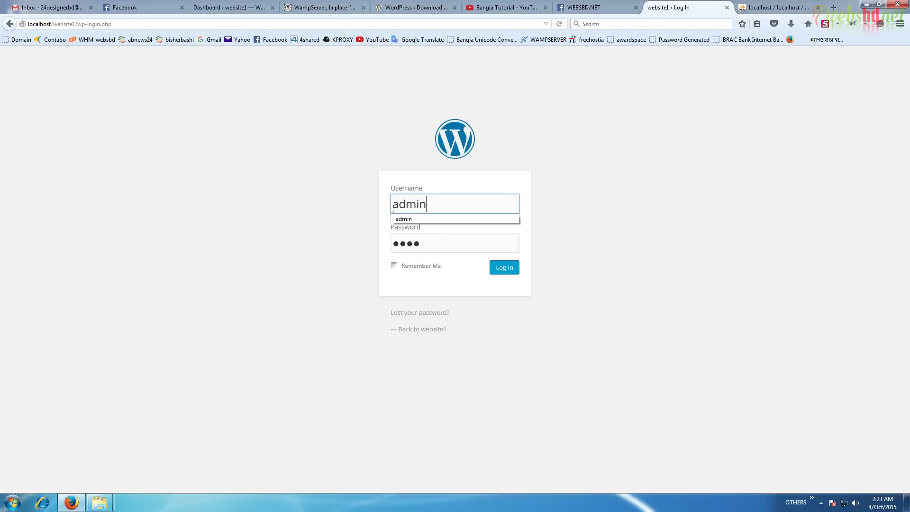
pyautogui.moveTo(437, 206); pyautogui.dragTo(362, 205)
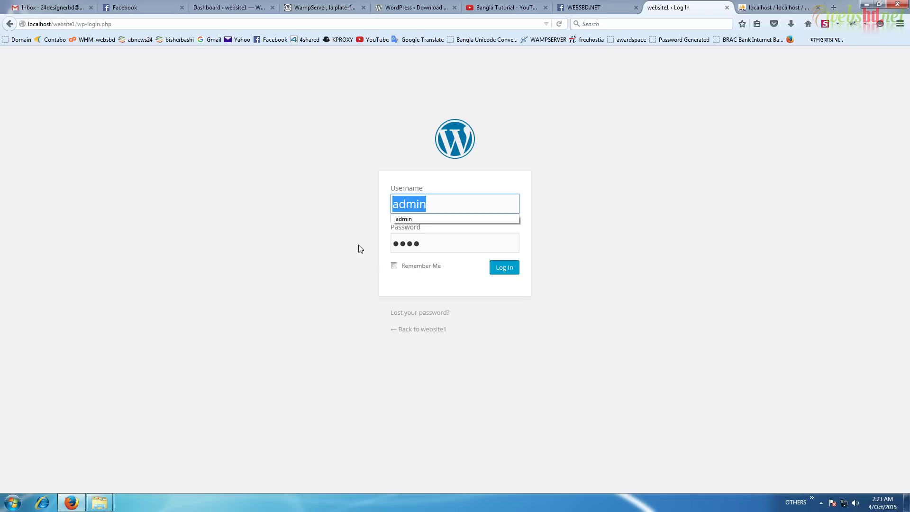
pyautogui.moveTo(432, 242); pyautogui.dragTo(353, 247)
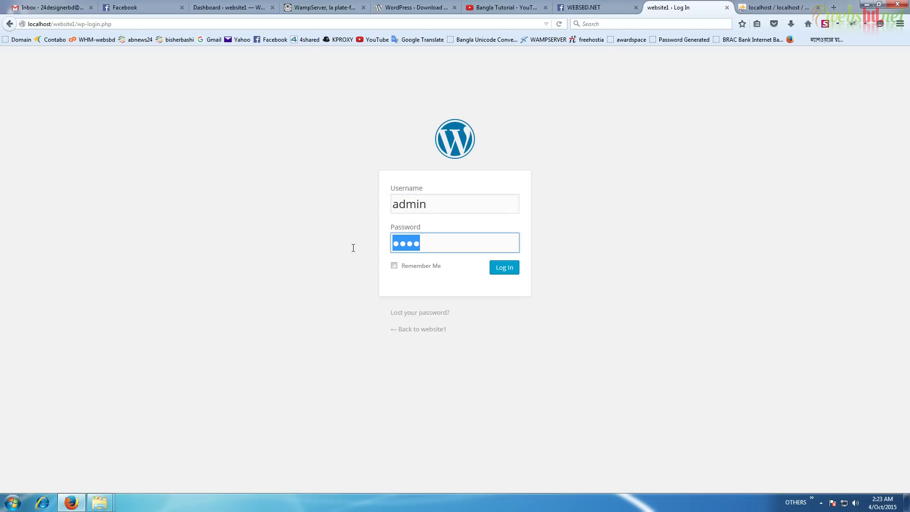
pyautogui.write('123')
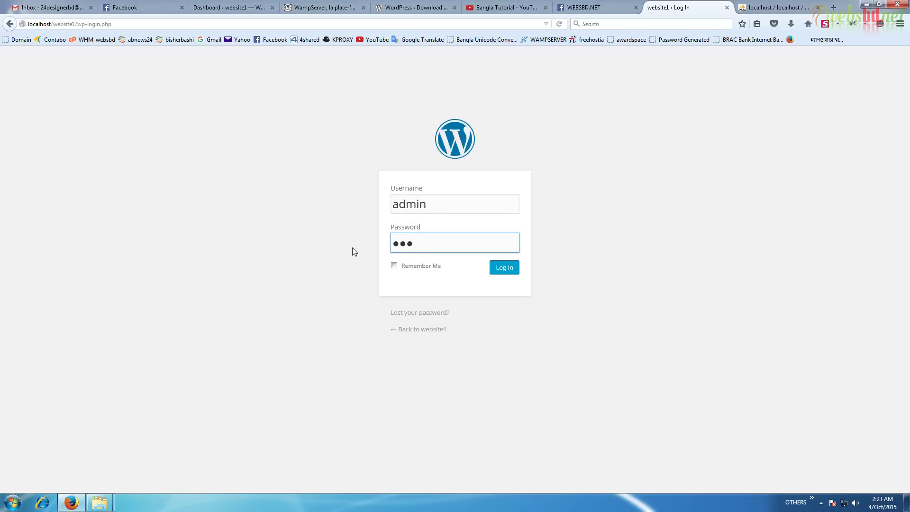
pyautogui.write('456789')
pyautogui.click(506, 269)
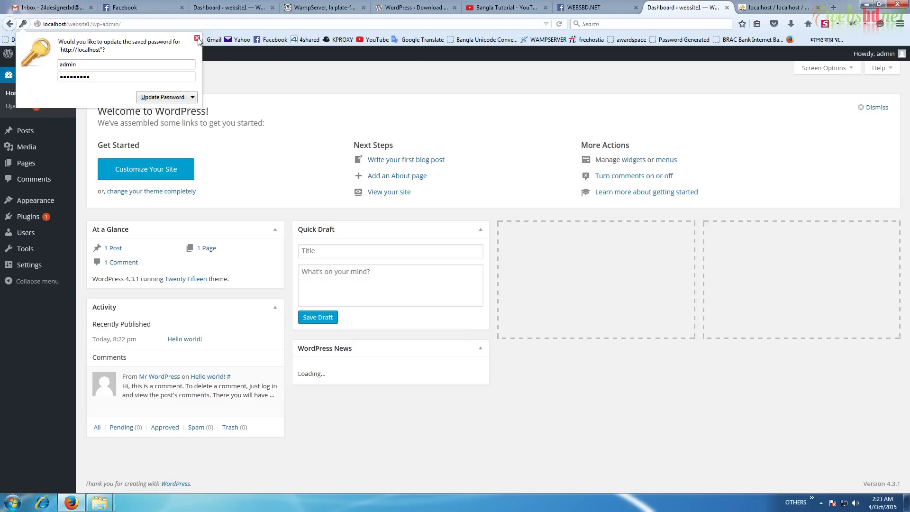
pyautogui.click(198, 38)
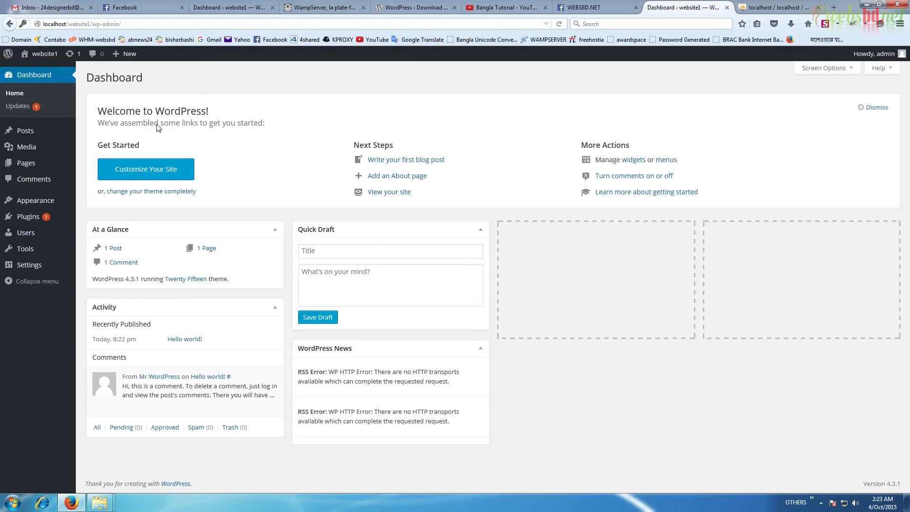
# - Preview the site's front page in a new tab, then close that tab
pyautogui.moveTo(42, 55)
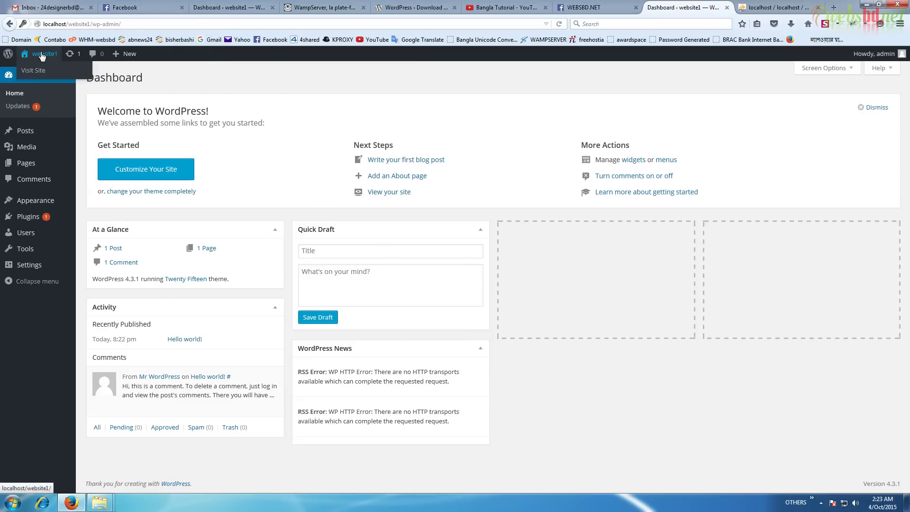
pyautogui.rightClick(38, 74)
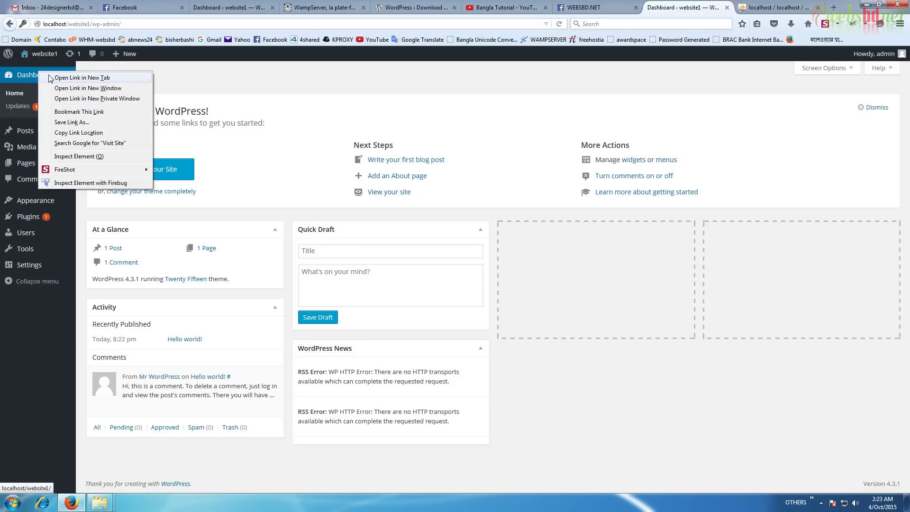
pyautogui.click(50, 78)
pyautogui.click(697, 7)
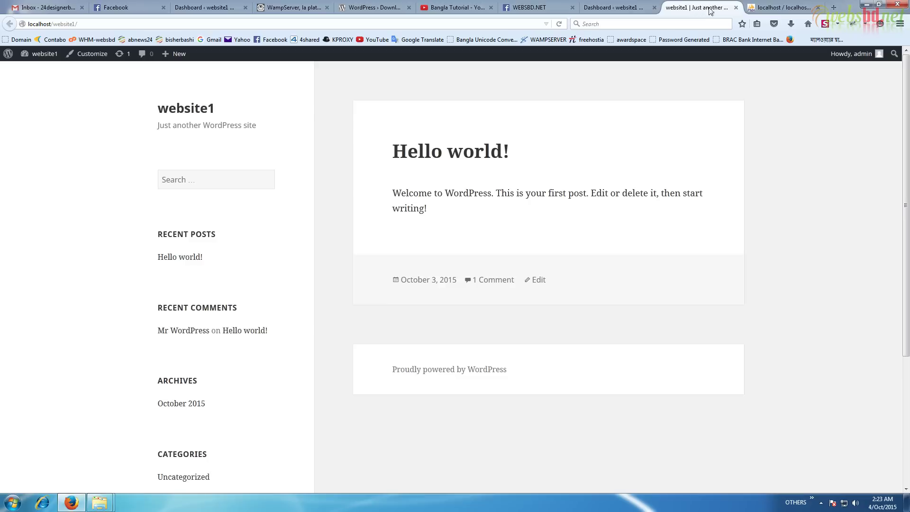
pyautogui.click(735, 8)
# - Close the phpMyAdmin tab and open a blank new tab
pyautogui.click(766, 10)
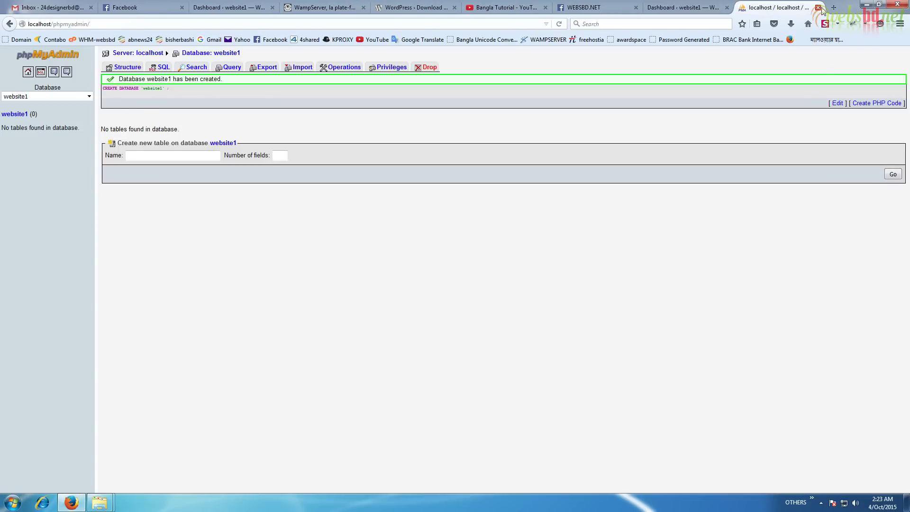
pyautogui.click(818, 8)
pyautogui.click(814, 8)
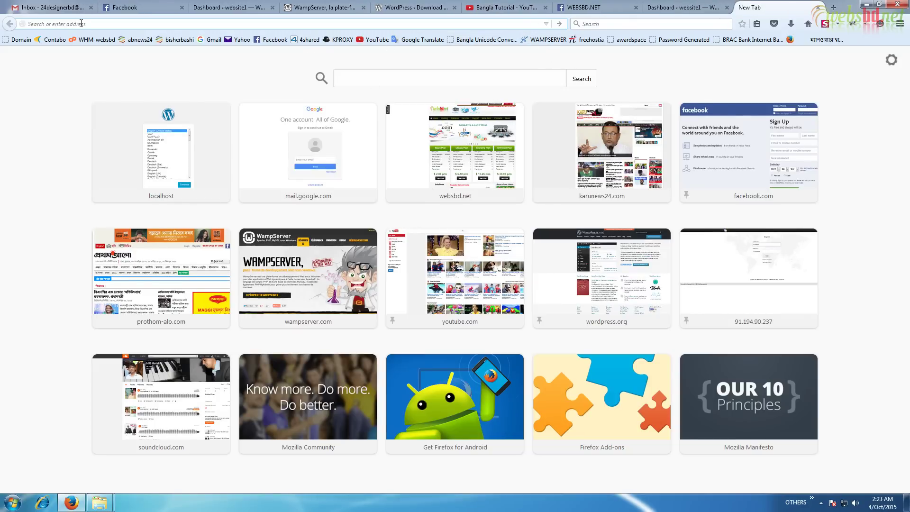
# - Load localhost/website1 to show the Hello world! post
pyautogui.write('localhost/we')
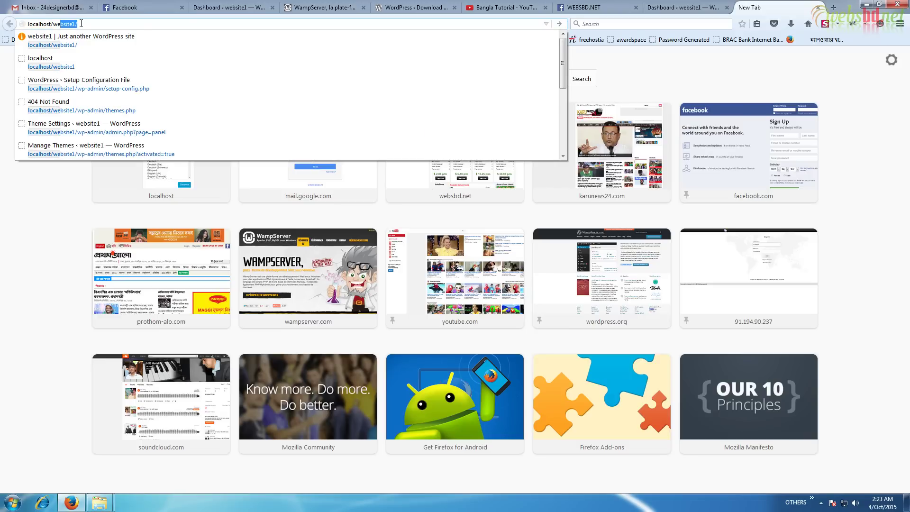
pyautogui.press('Return')
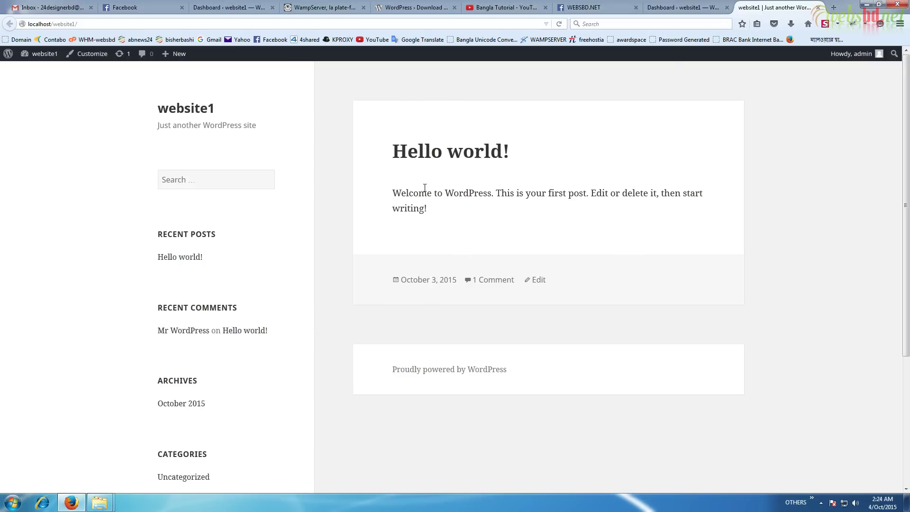
# - Look over the Dashboard sidebar and the front page, then go back to the website1 Dashboard
pyautogui.click(669, 7)
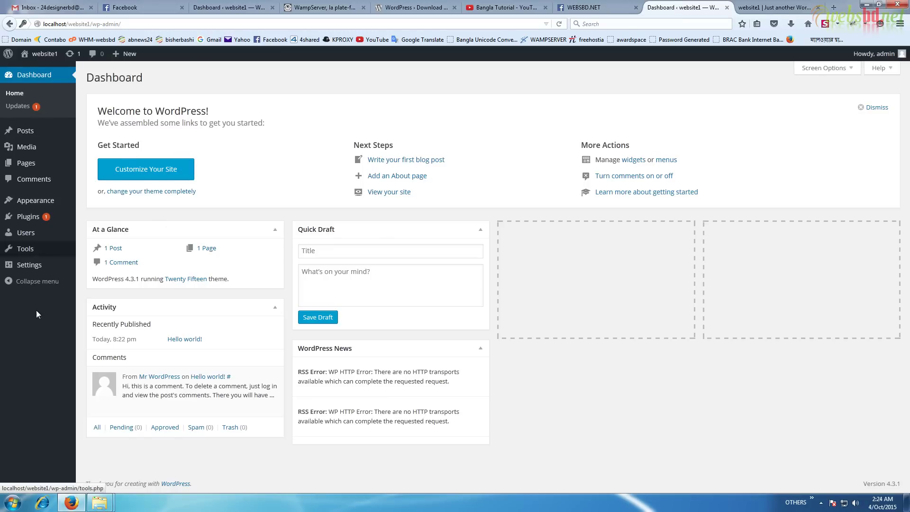
pyautogui.moveTo(54, 212)
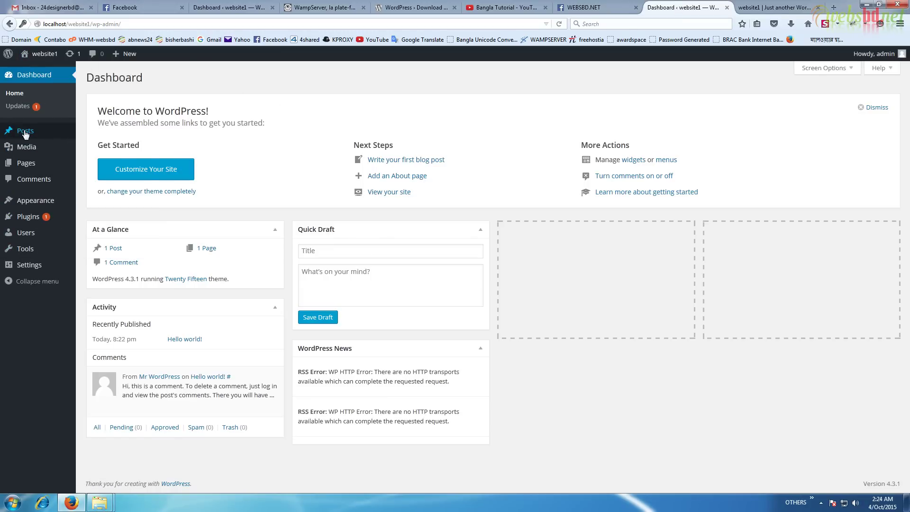
pyautogui.moveTo(25, 133)
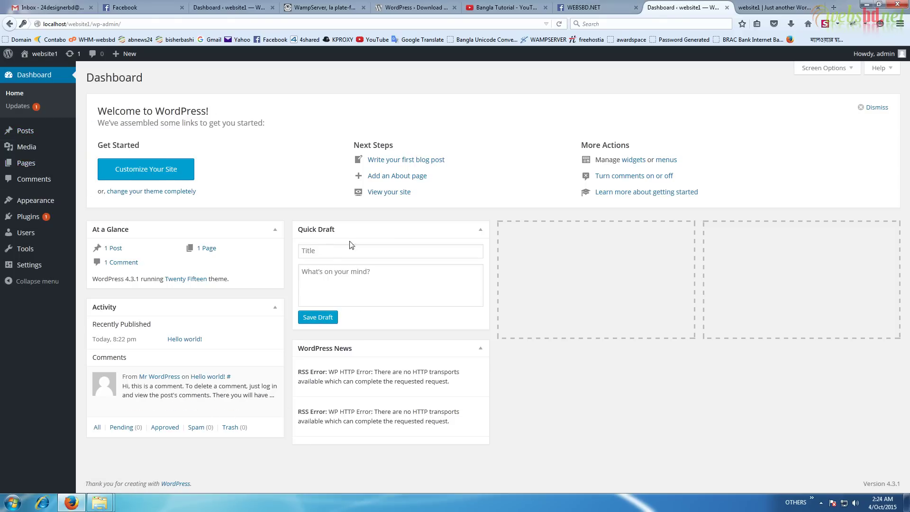
pyautogui.click(762, 12)
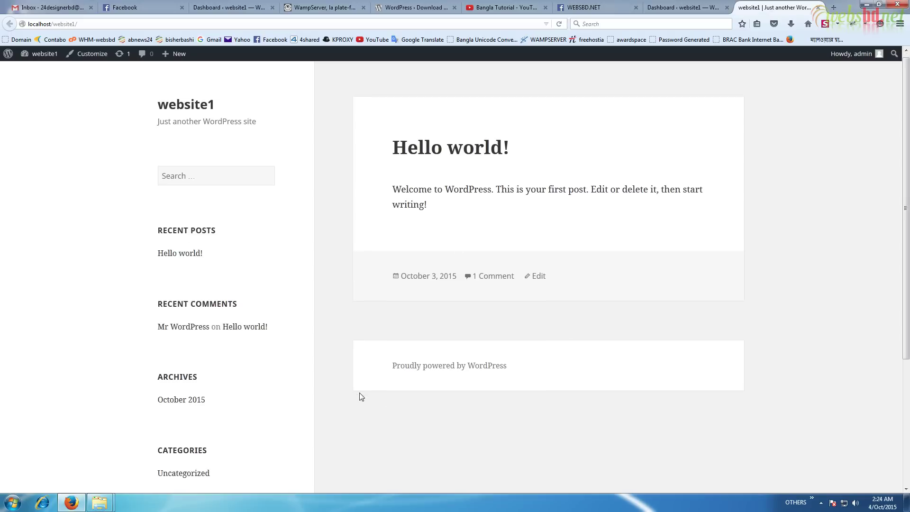
pyautogui.scroll(-3, 360, 396)
pyautogui.scroll(3, 360, 396)
pyautogui.click(665, 11)
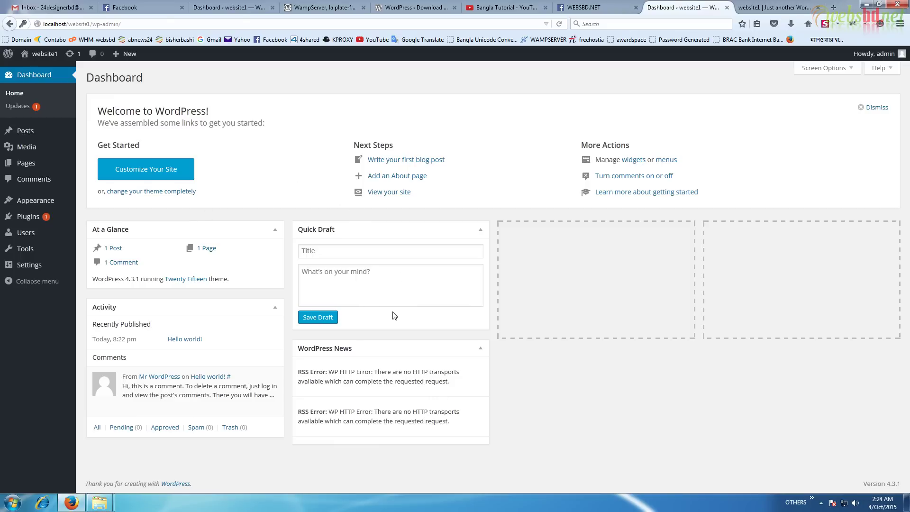
pyautogui.moveTo(211, 412)
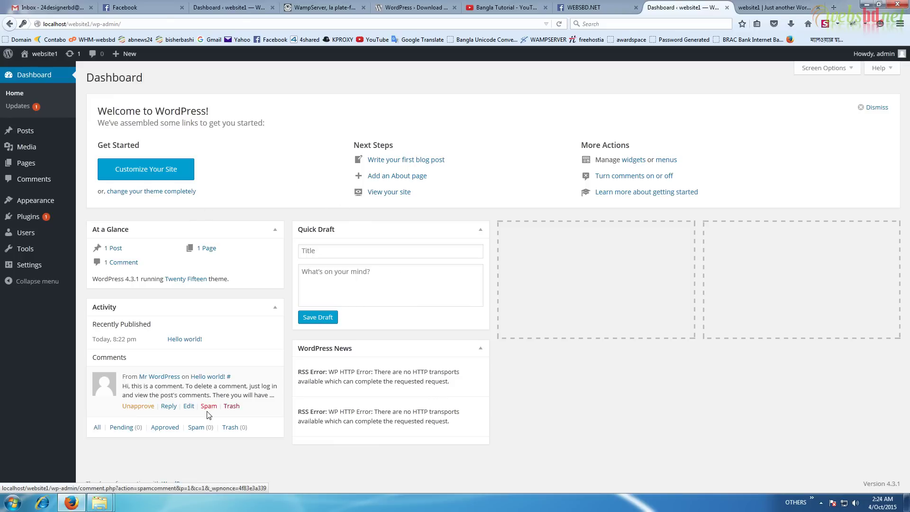